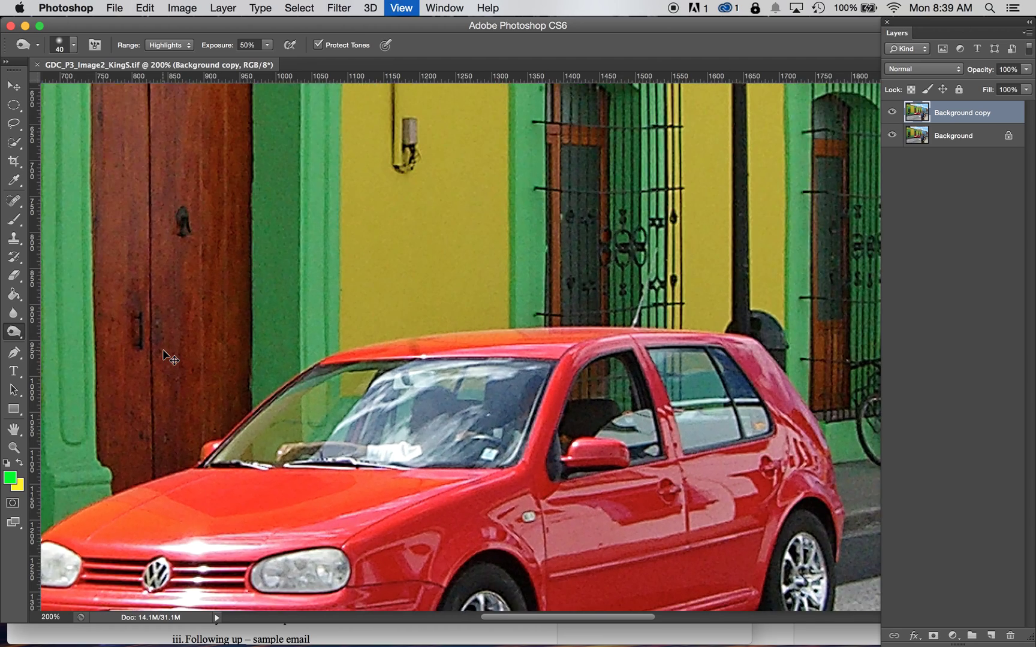
Step: Examine the pixels along the red car's roof at up to 1600% magnification, returning to 100%
key("super+equal")
key("super+equal")
key("super+equal")
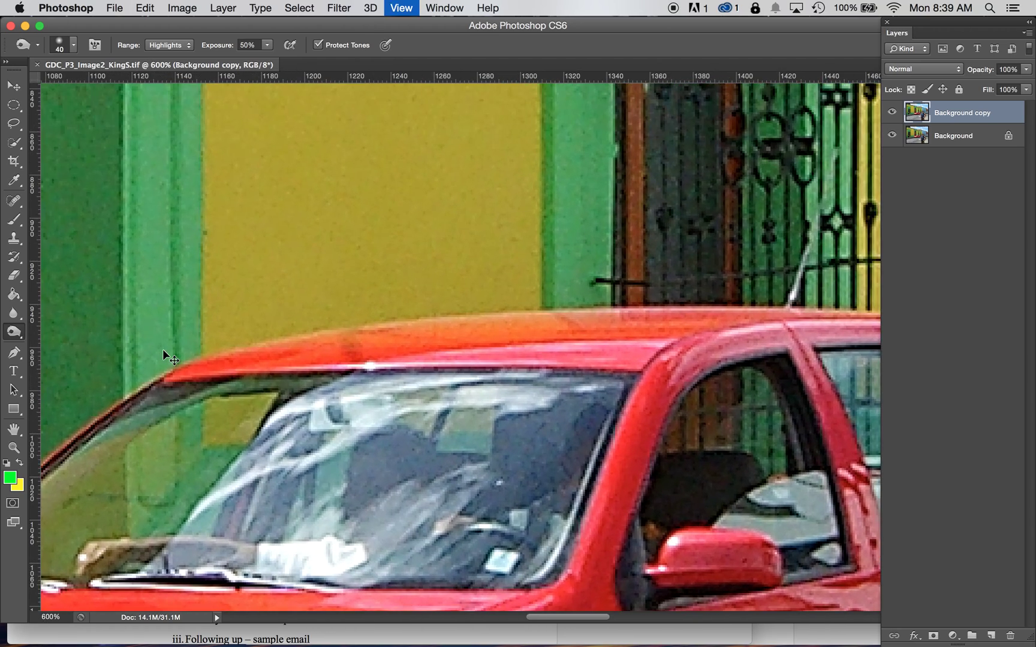
key("super+equal")
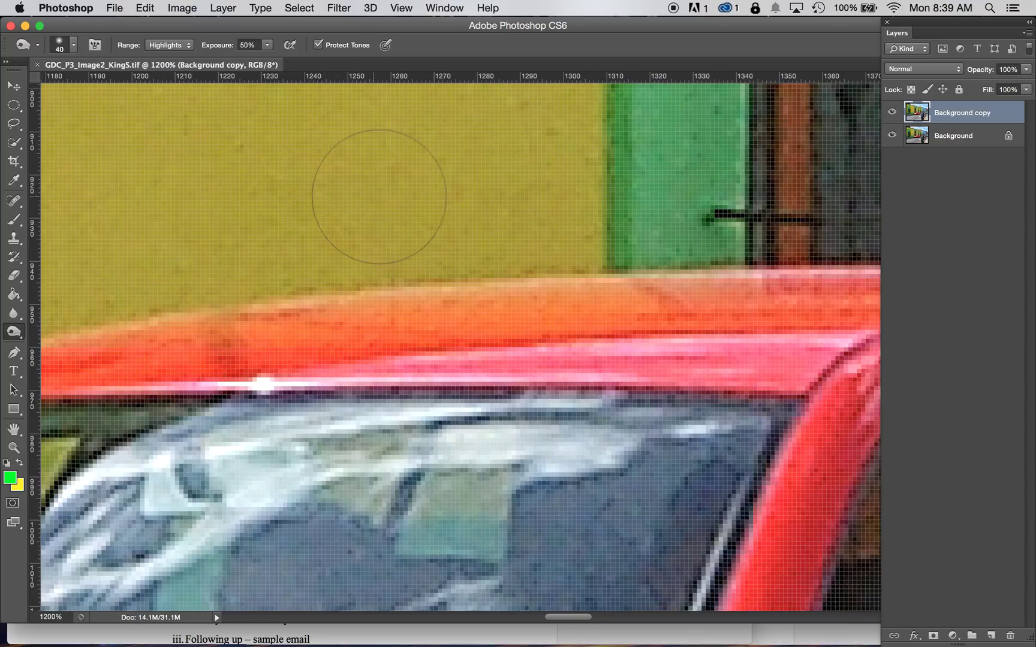
key("super+equal")
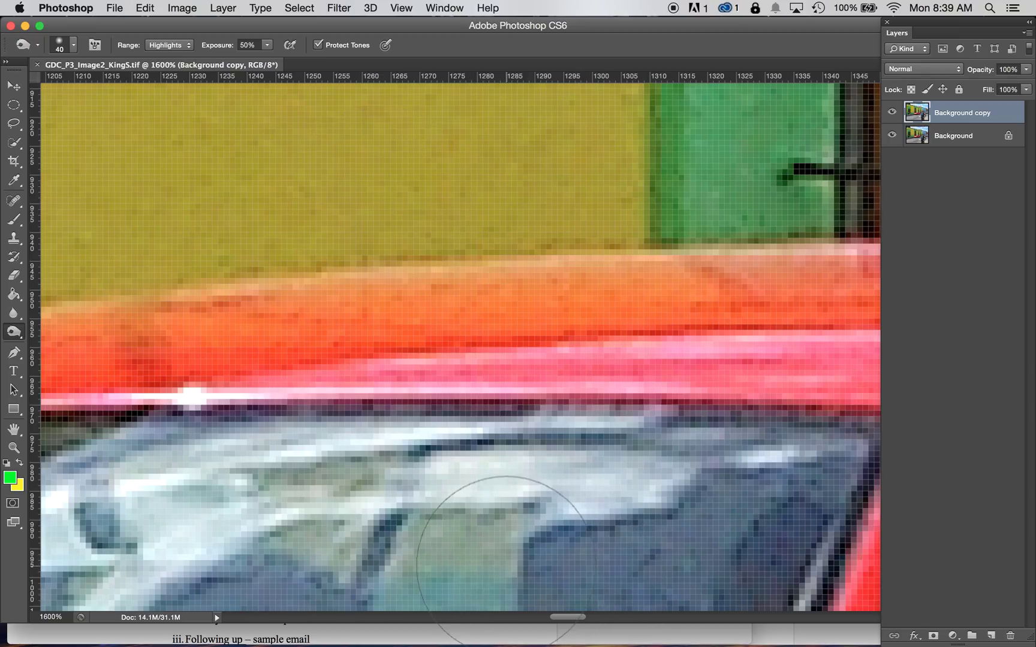
key("super+minus")
key("super+minus")
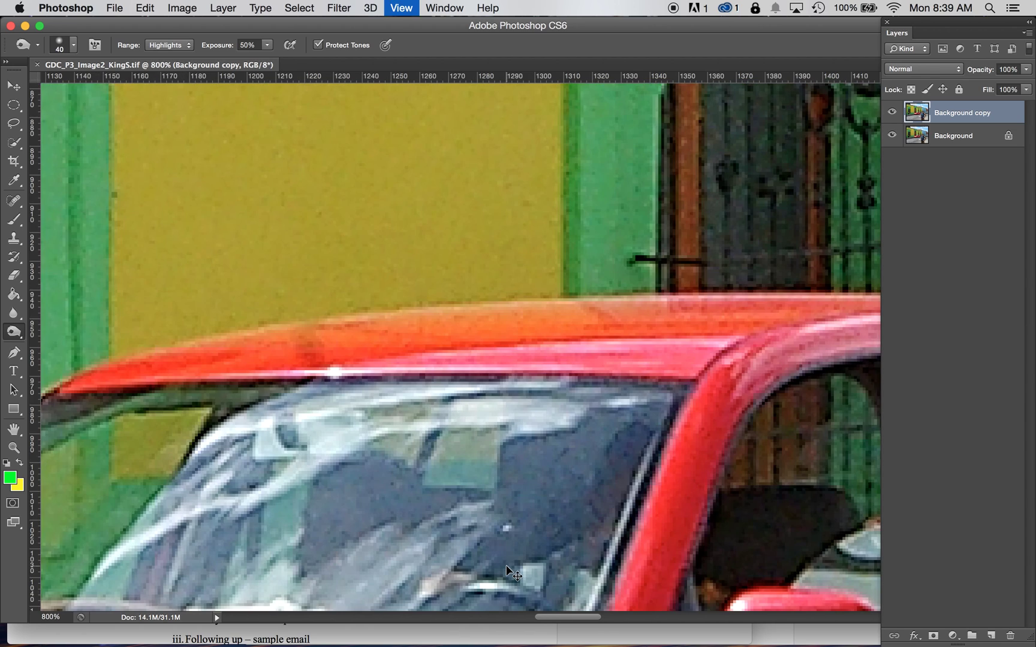
key("super+minus")
key("super+minus")
key("super+minus")
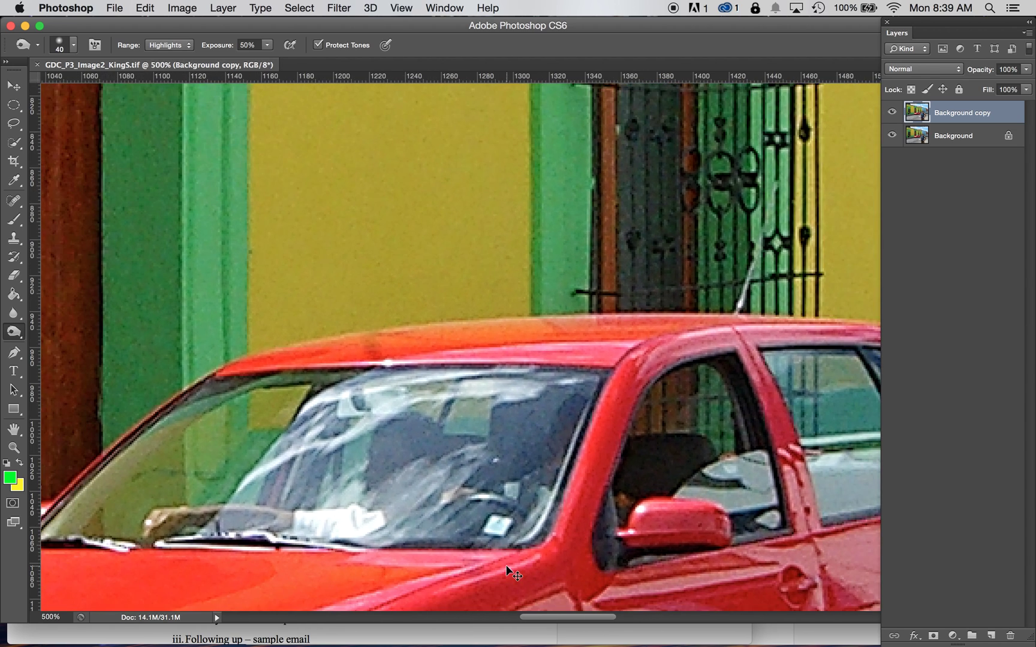
key("super+minus")
key("super+minus")
key("super+minus")
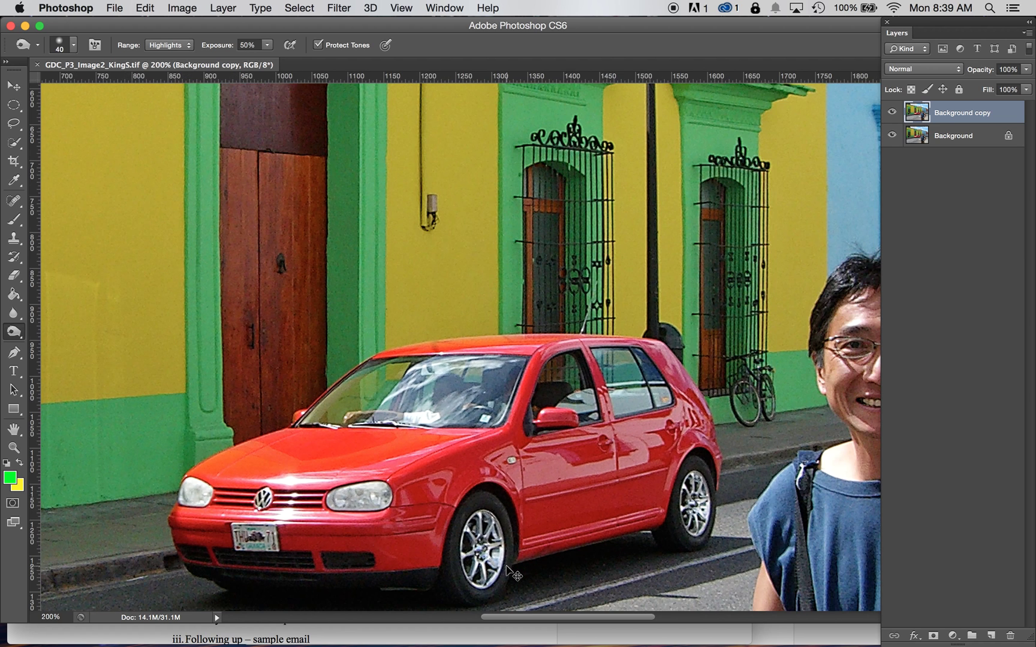
key("super+minus")
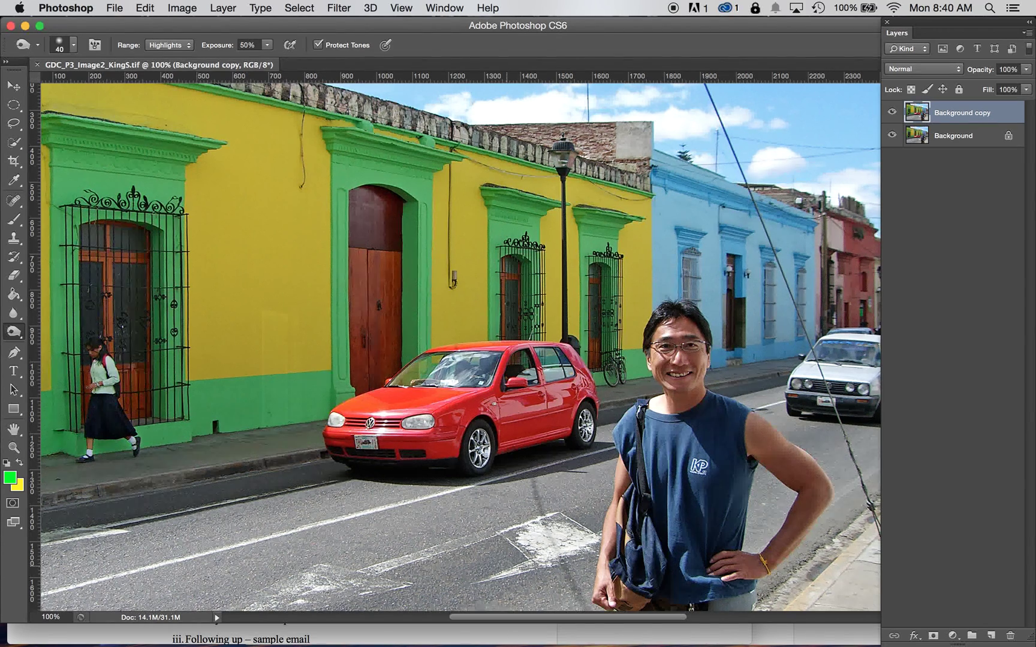
Step: Compare the car roof's pixel structure at 3200% magnification with the whole street photo at 100%
key("super+equal")
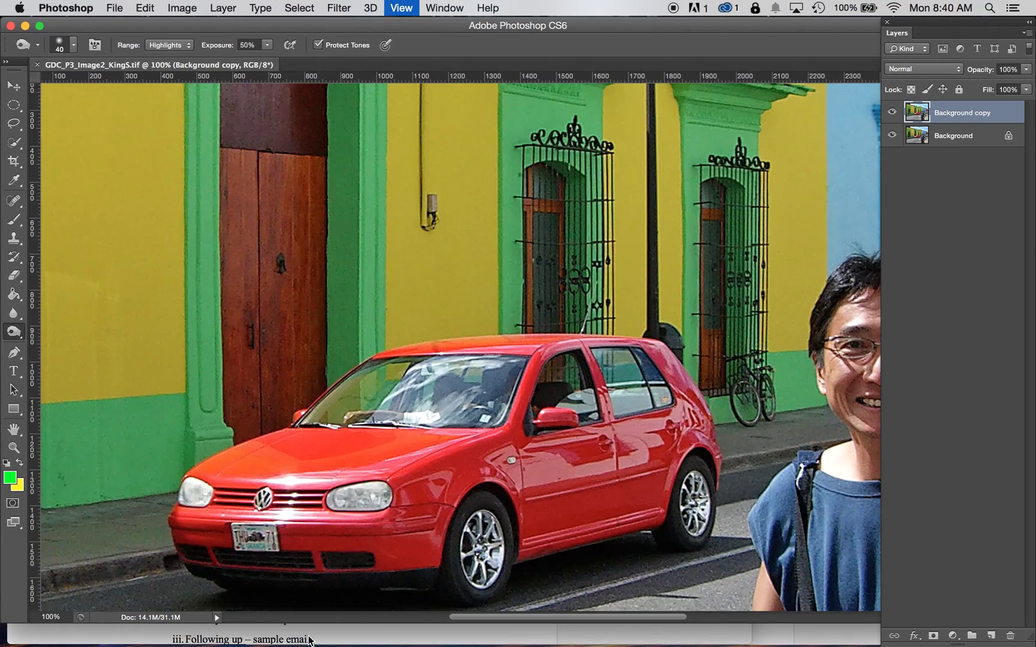
key("super+equal")
key("super+equal")
key("super+equal")
key("super+equal")
key("super+equal")
key("super+equal")
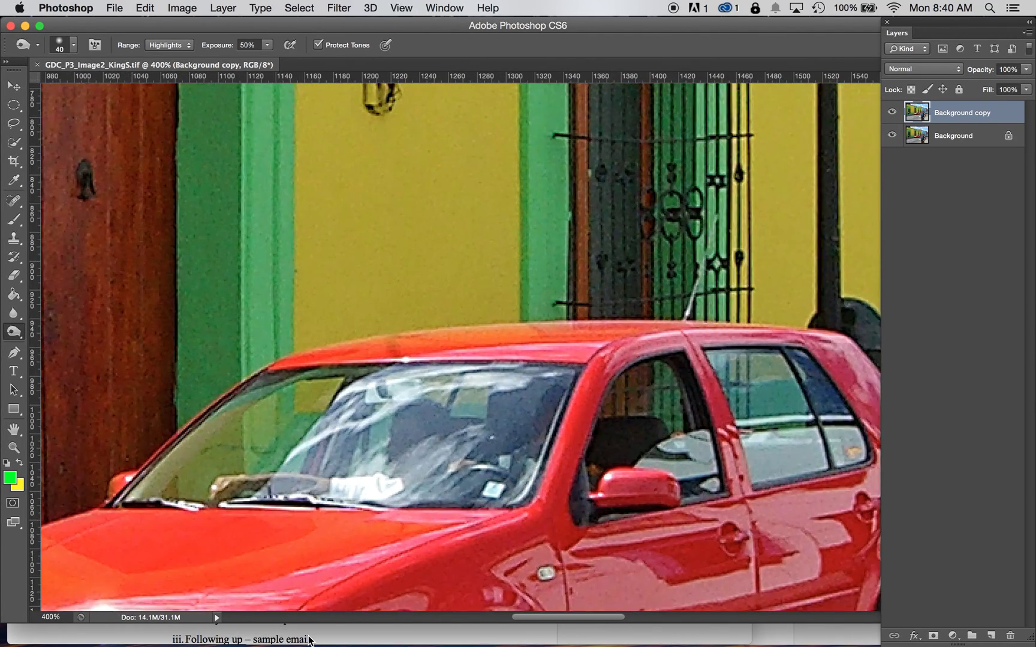
key("super+equal")
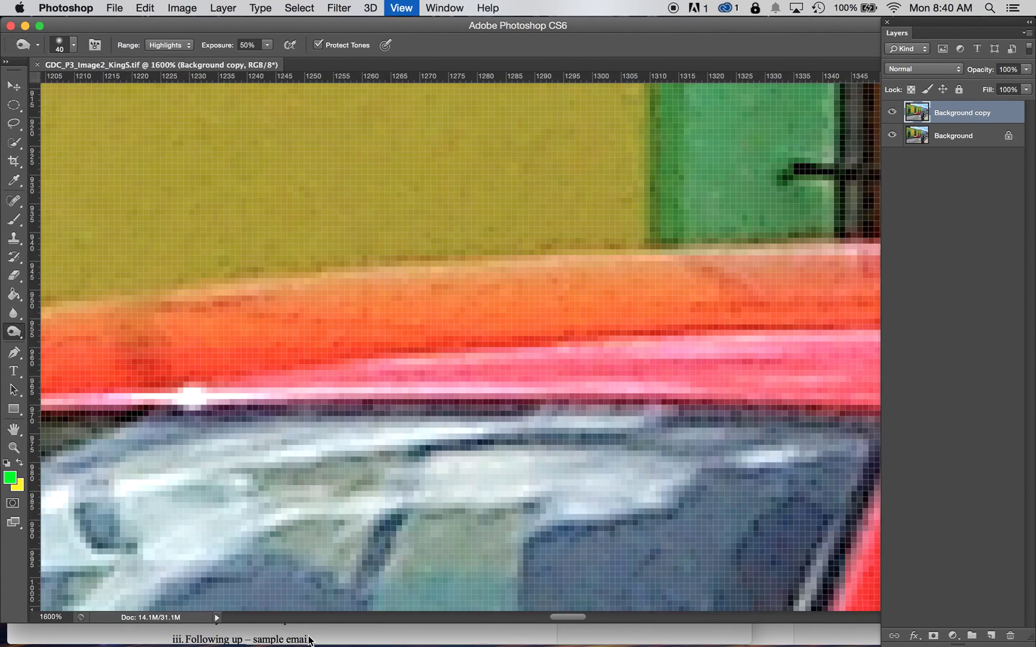
key("super+equal")
key("super+equal")
key("super+minus")
key("super+minus")
key("super+minus")
key("super+minus")
key("super+minus")
key("super+minus")
key("super+minus")
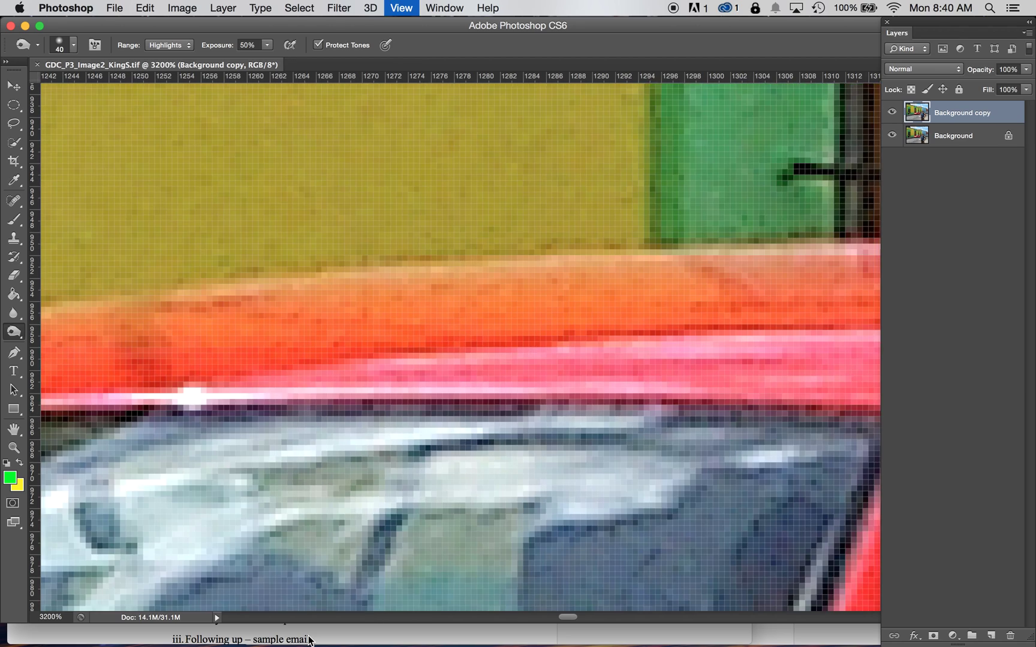
key("super+minus")
key("super+minus")
key("super+minus")
key("super+minus")
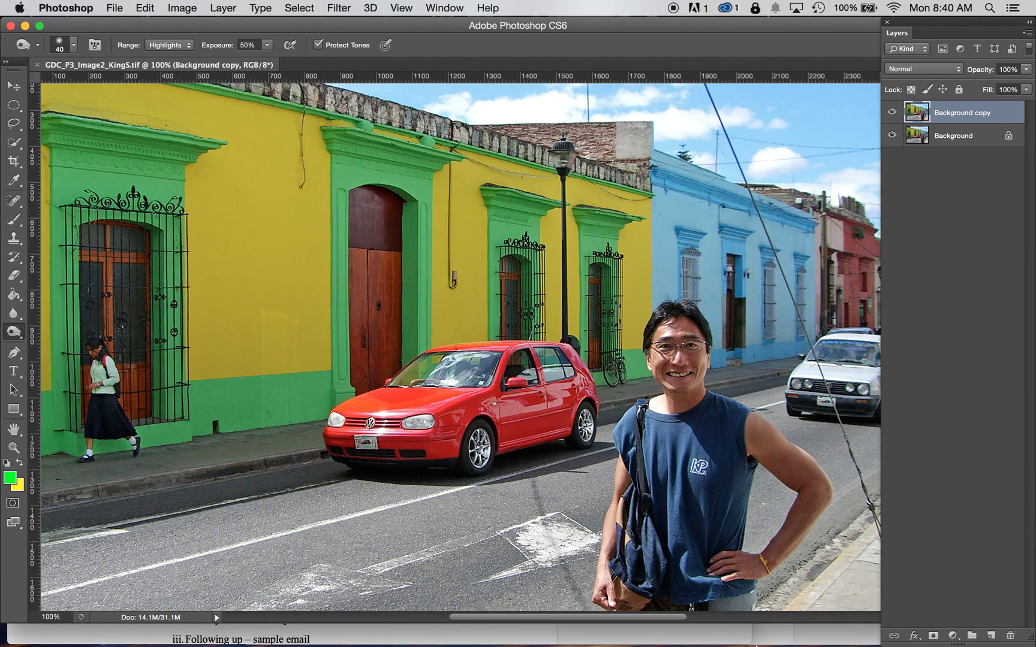
Step: Switch to Adobe Illustrator and open GDC_P3_Image2_KingS.tif from Project 3 Photos, converting its layers to objects
left_click(923, 629)
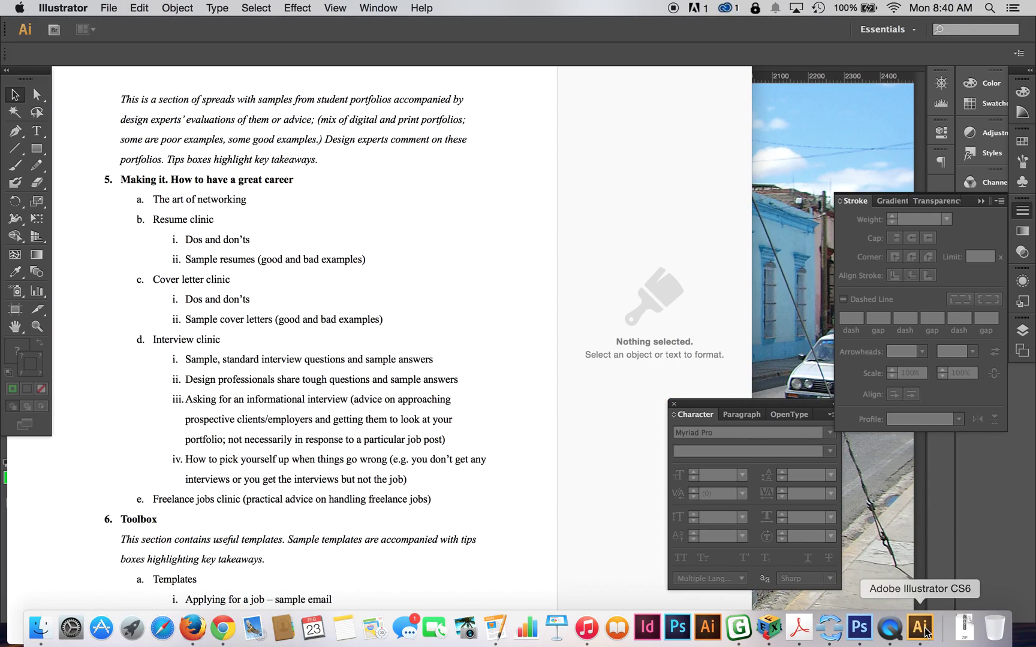
left_click(104, 18)
left_click(110, 7)
left_click(119, 52)
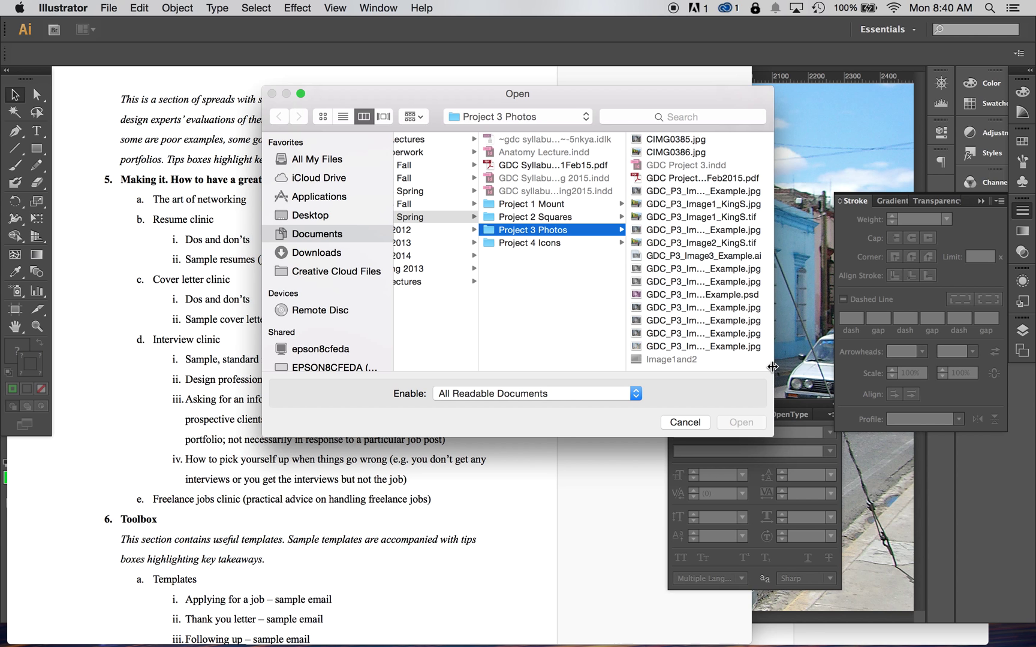
left_click_drag(774, 366, 873, 363)
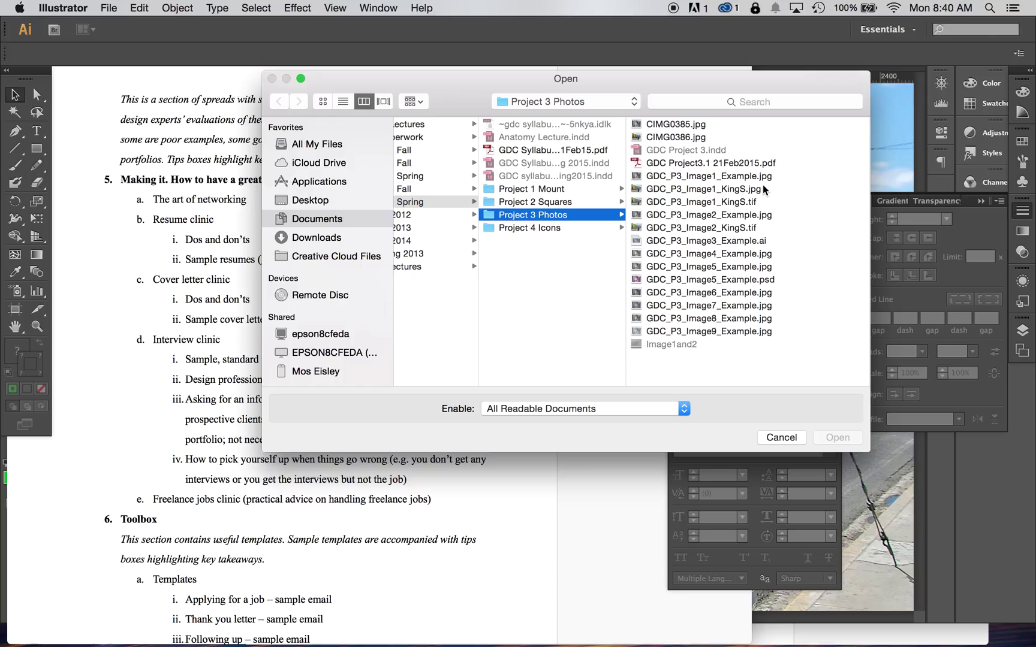
left_click(729, 231)
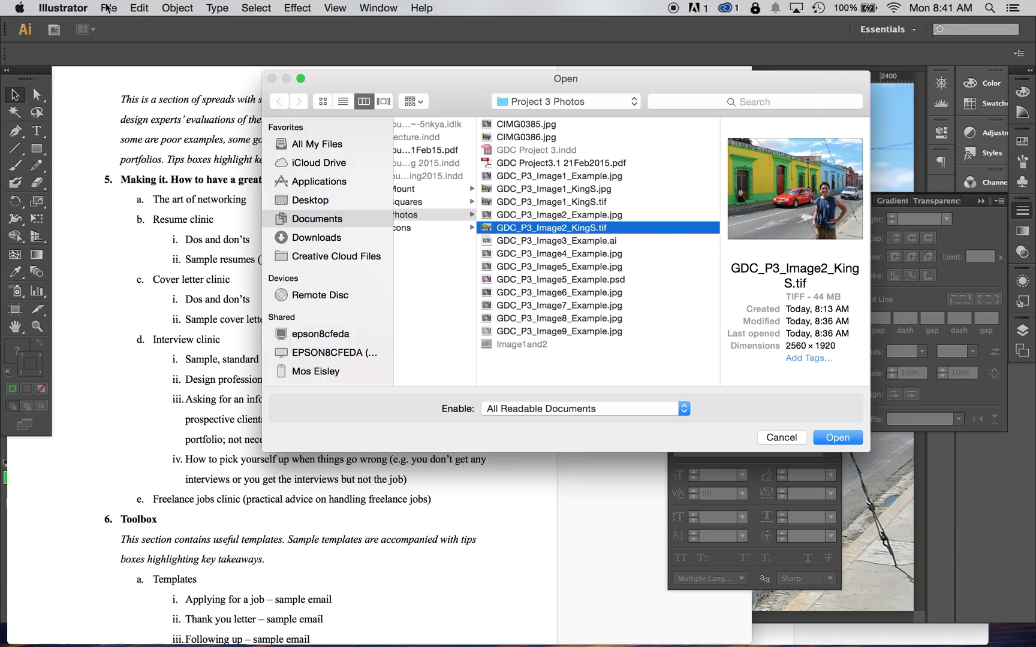
left_click(86, 11)
left_click(86, 11)
left_click(831, 439)
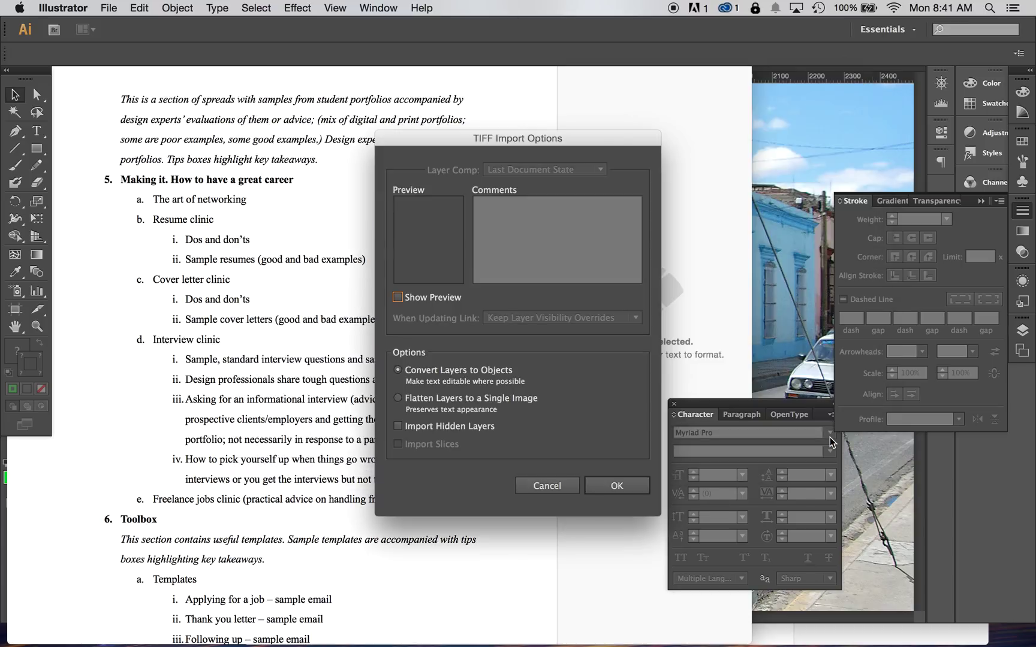
left_click(617, 486)
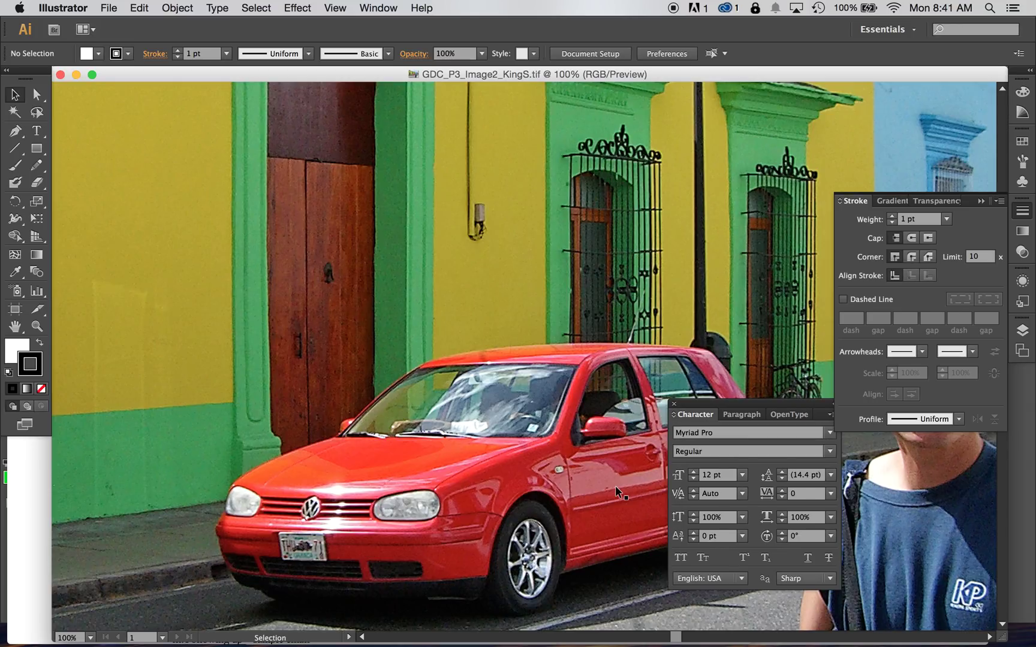
Step: Put away the floating Character and Stroke settings so the whole photo is unobstructed
key("super+minus")
key("super+minus")
key("super+minus")
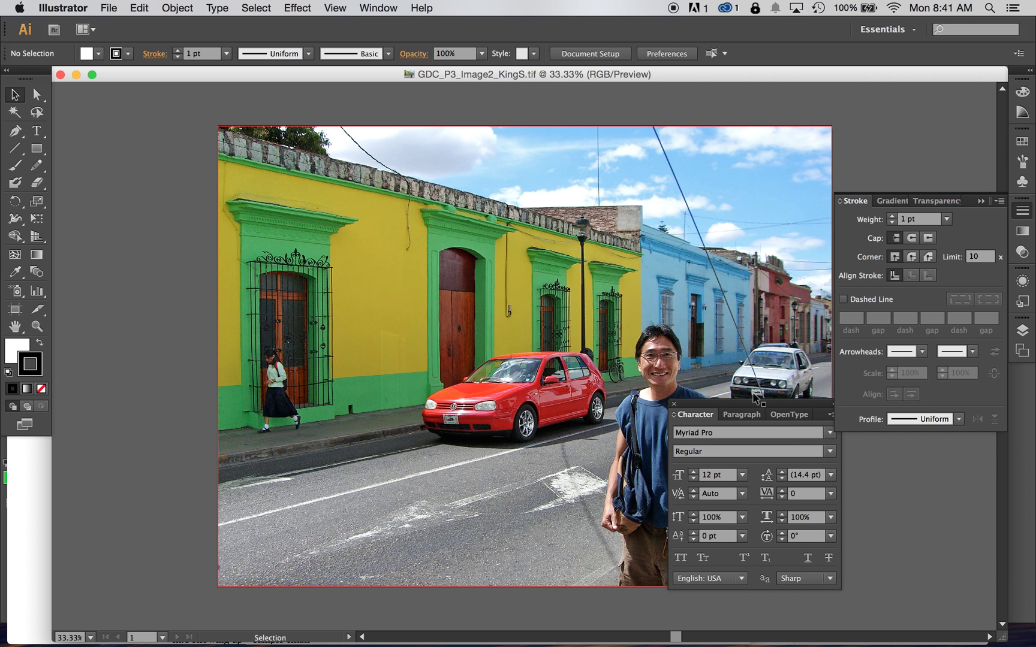
left_click_drag(742, 405, 916, 458)
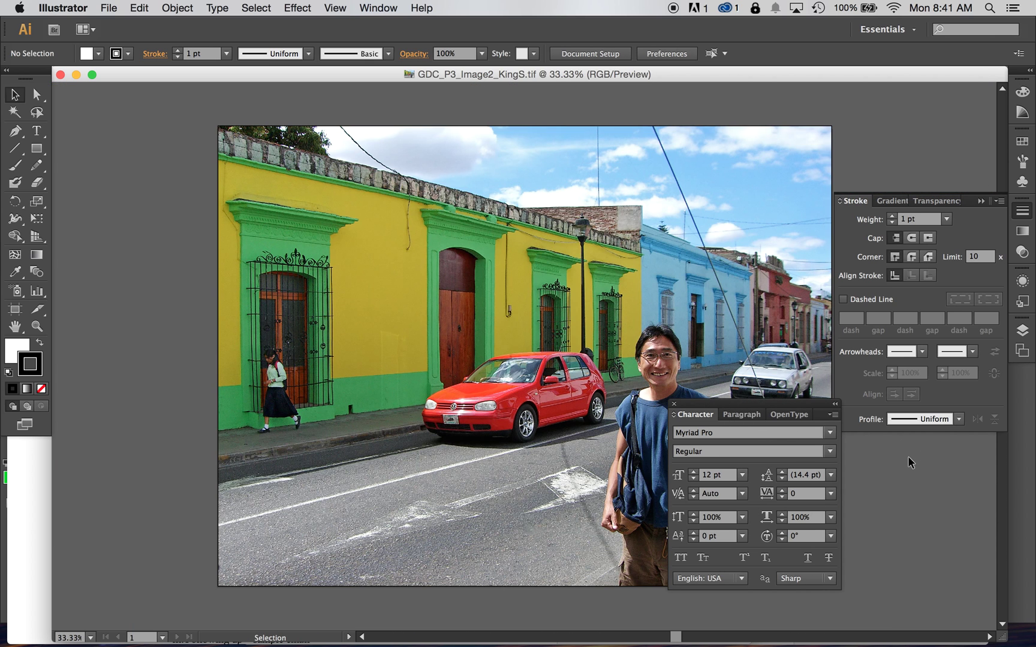
left_click(674, 404)
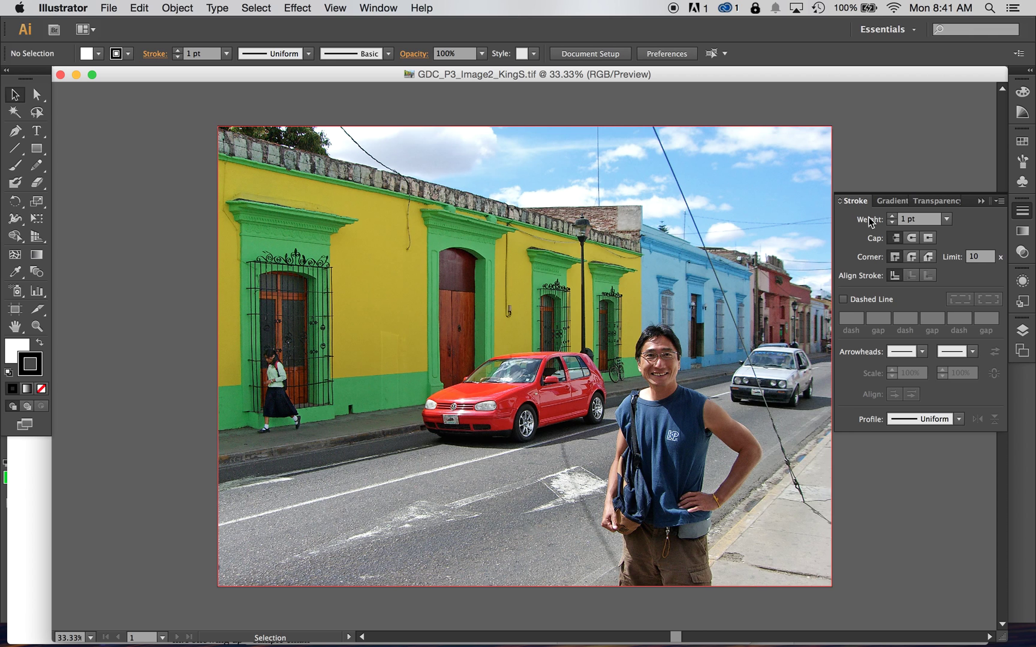
left_click(980, 201)
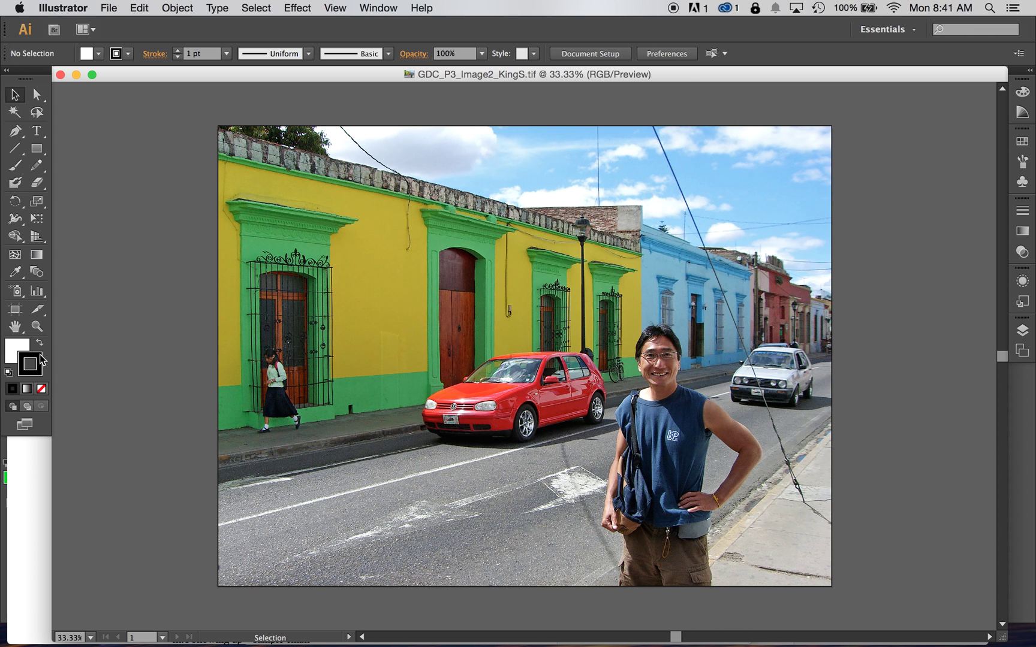
Step: Shrink the artboard to about 1416 by 1054 px around the red car and the man in the foreground
left_click(17, 313)
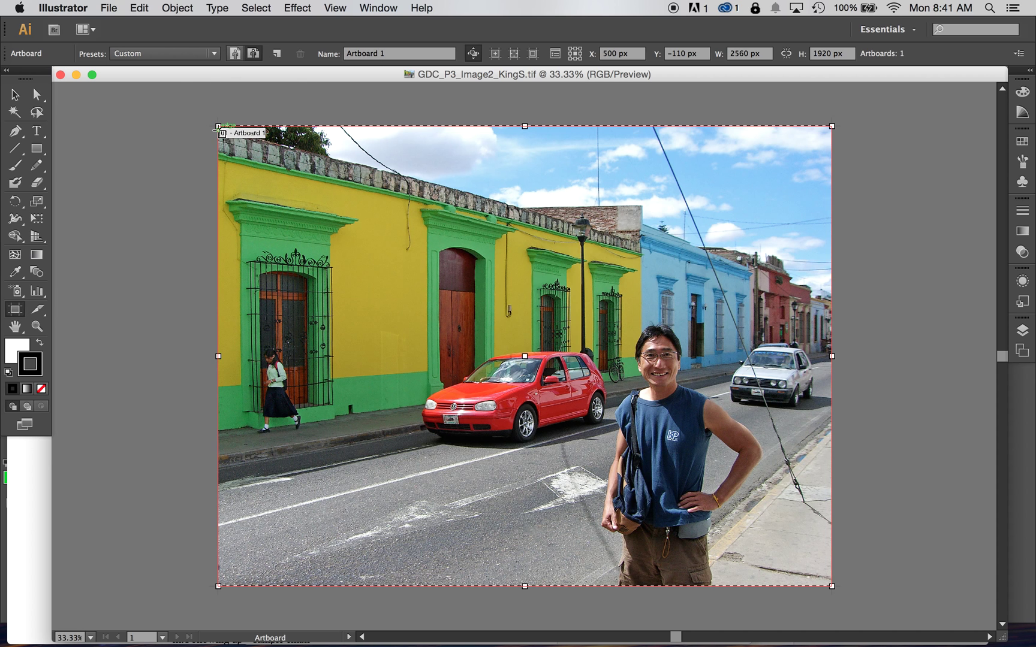
left_click_drag(218, 127, 417, 349)
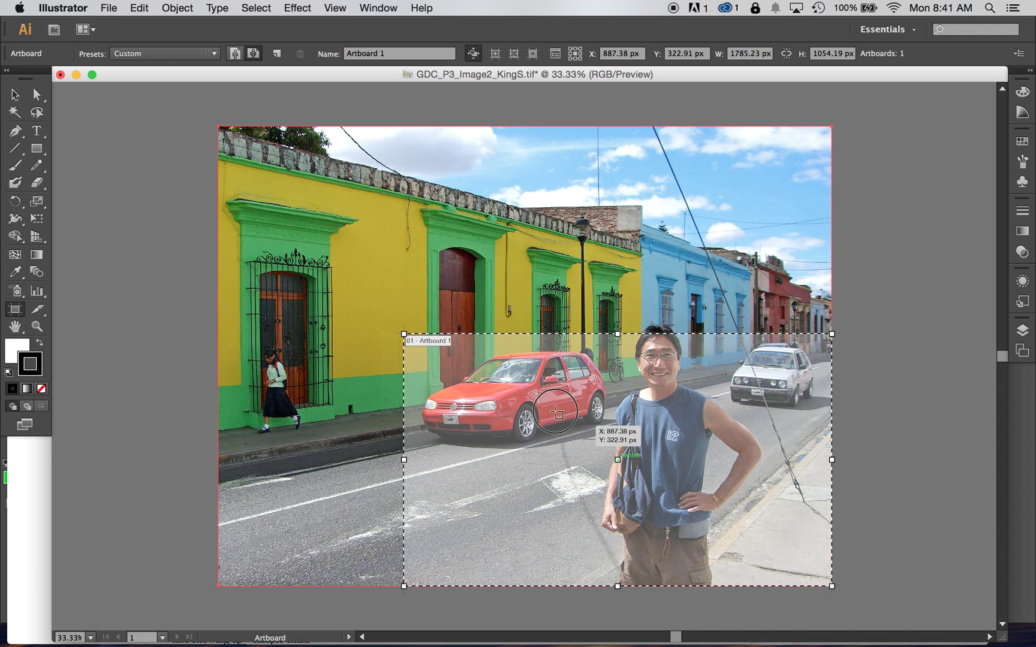
left_click_drag(556, 412, 516, 347)
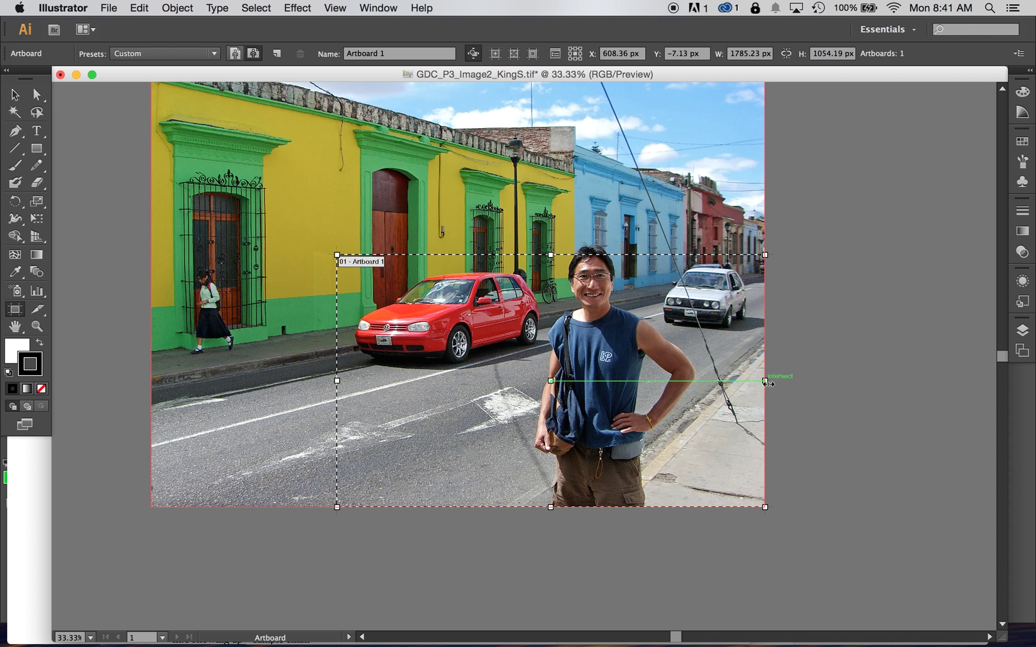
left_click_drag(765, 381, 676, 381)
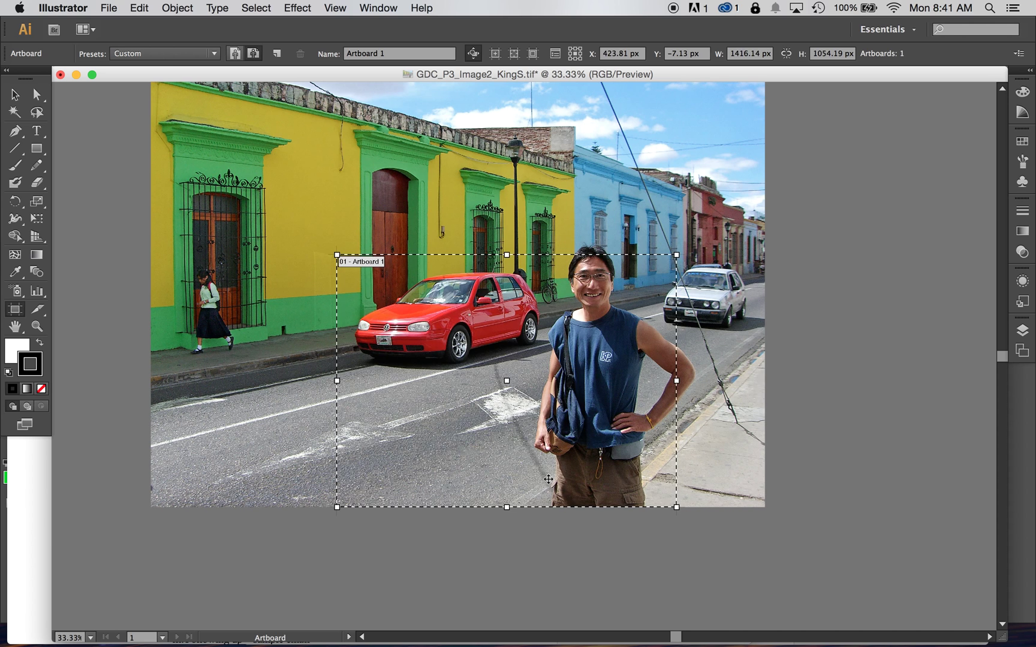
left_click_drag(507, 510, 506, 486)
left_click(15, 95)
left_click_drag(493, 204, 500, 236)
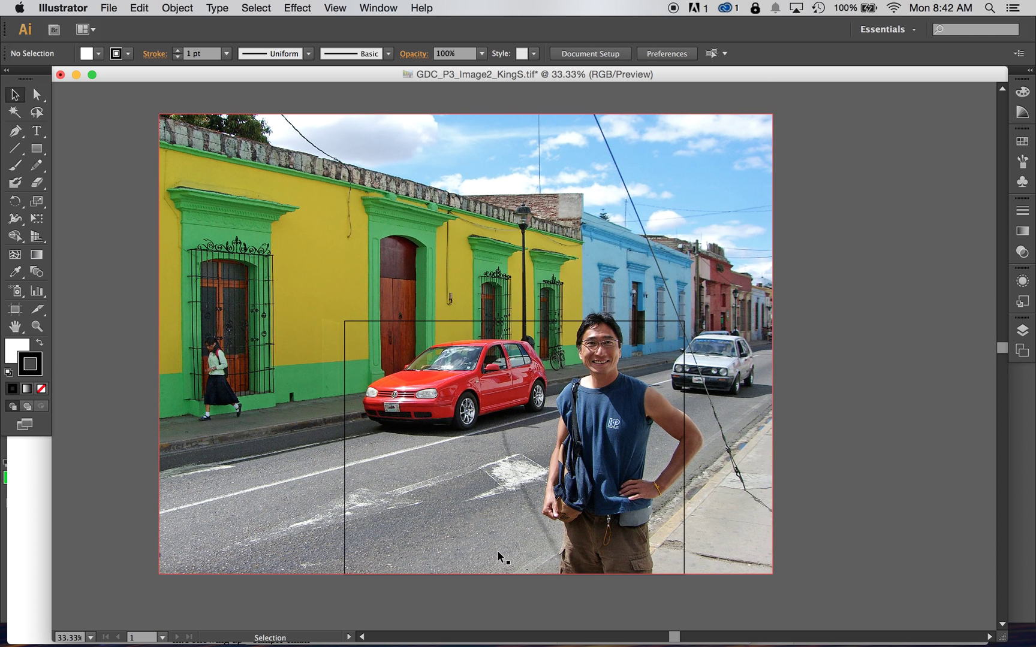
Step: Delete the upper copy of the photo and move the remaining one about 15 px right and 195 px down
left_click_drag(508, 178, 705, 254)
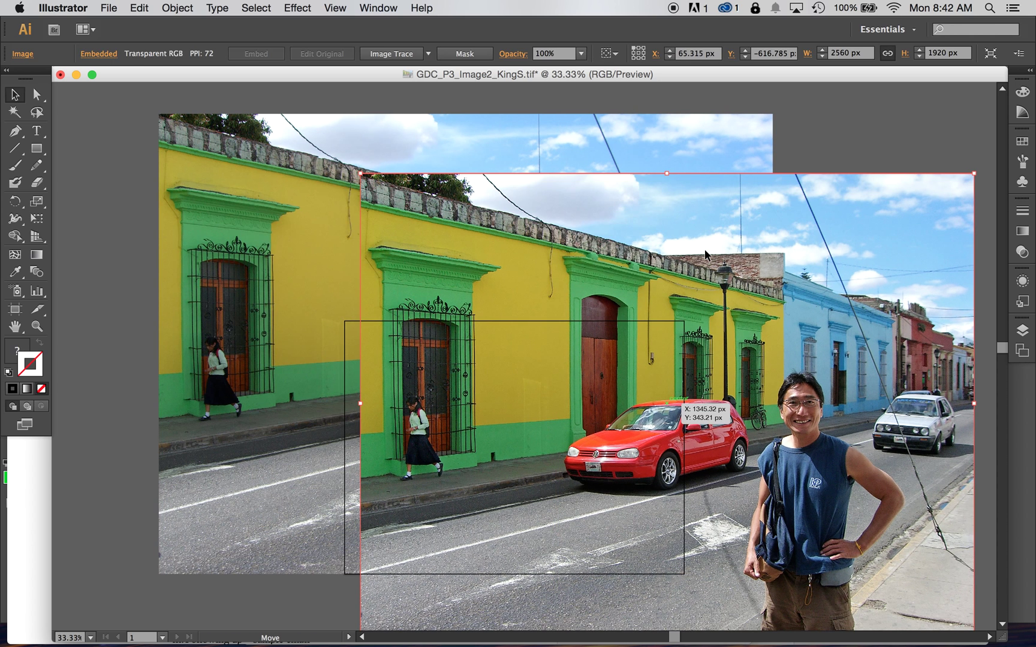
key("Delete")
left_click(478, 234)
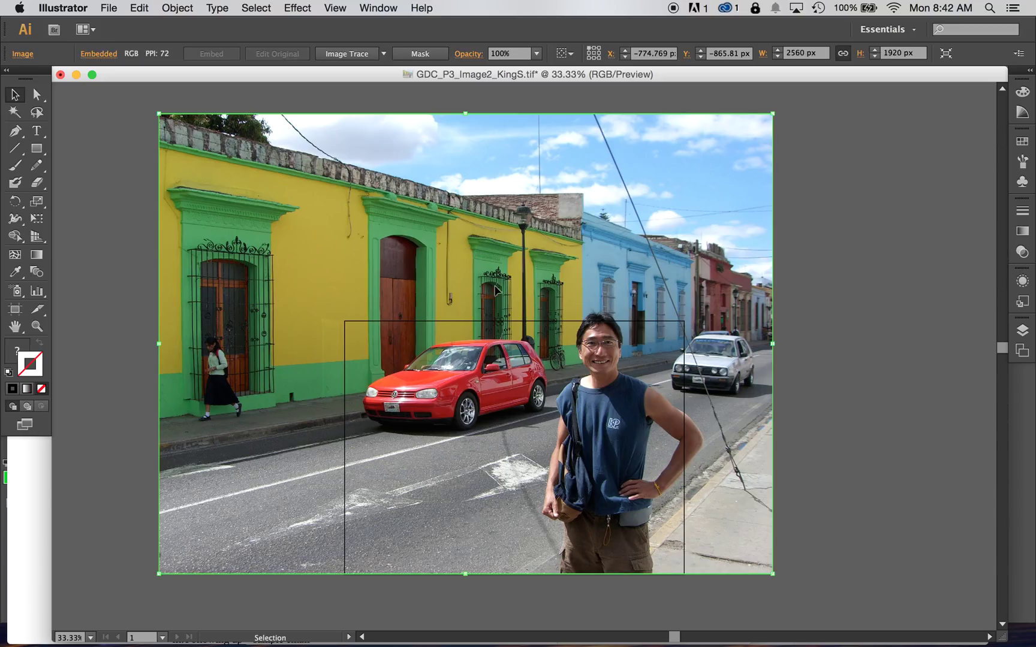
left_click_drag(480, 269, 521, 345)
left_click_drag(507, 259, 488, 244)
key("space")
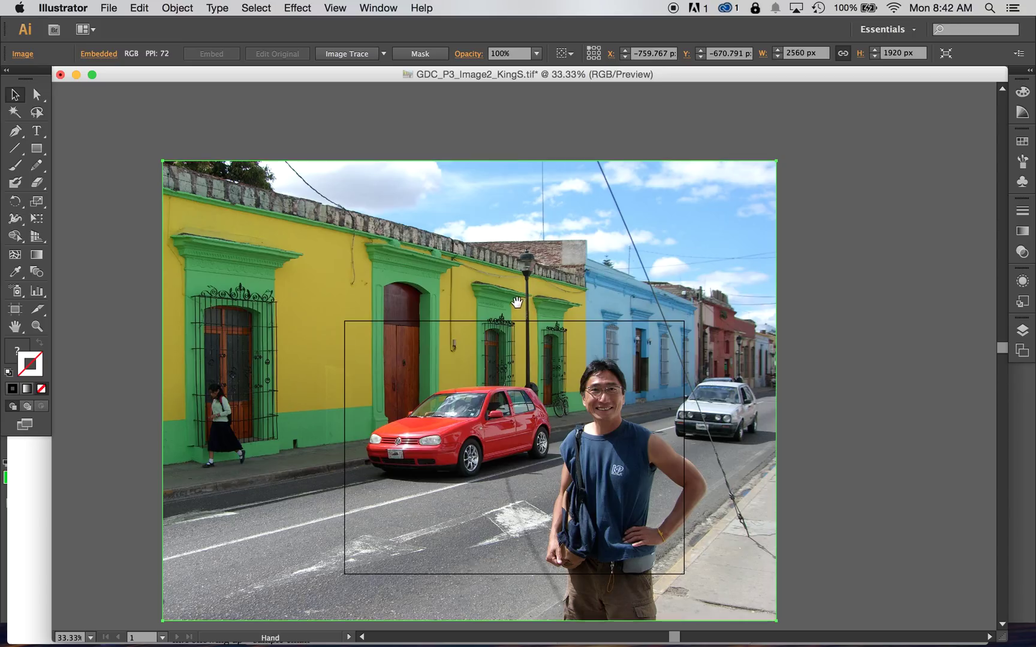
left_click_drag(518, 305, 503, 262)
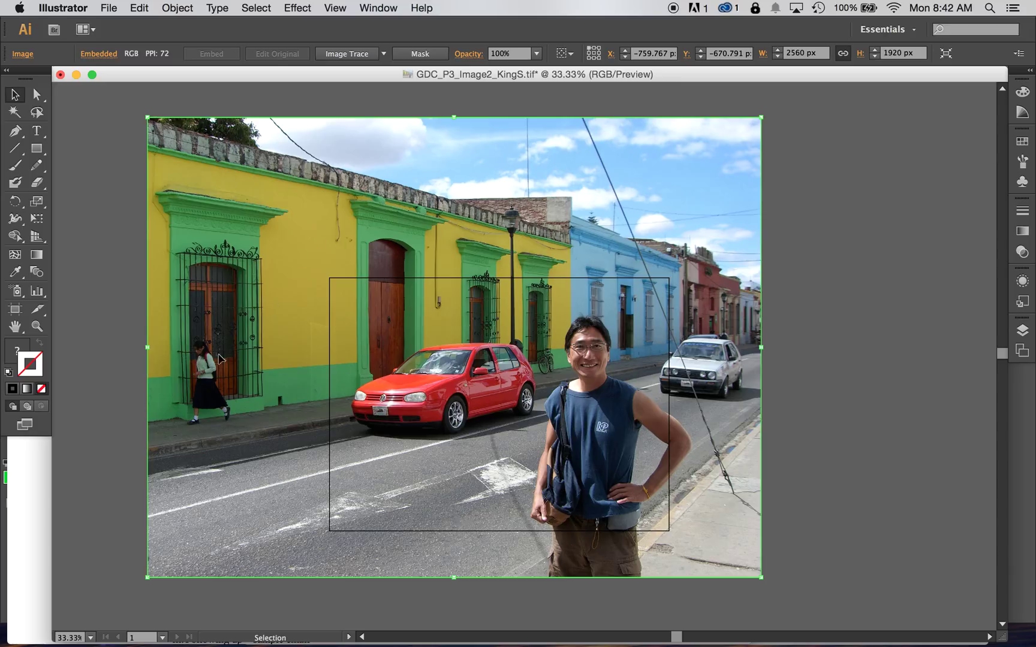
Step: Enlarge the artboard to 2560 by 1920 px so its edges match the whole photo, and leave the photo deselected
left_click(16, 310)
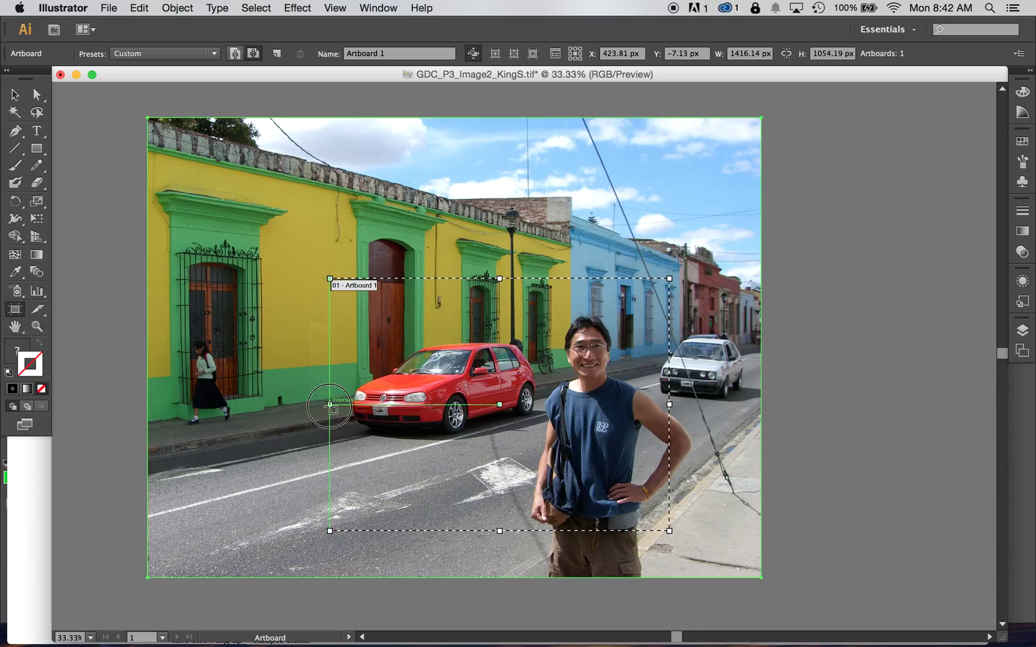
left_click_drag(330, 405, 148, 411)
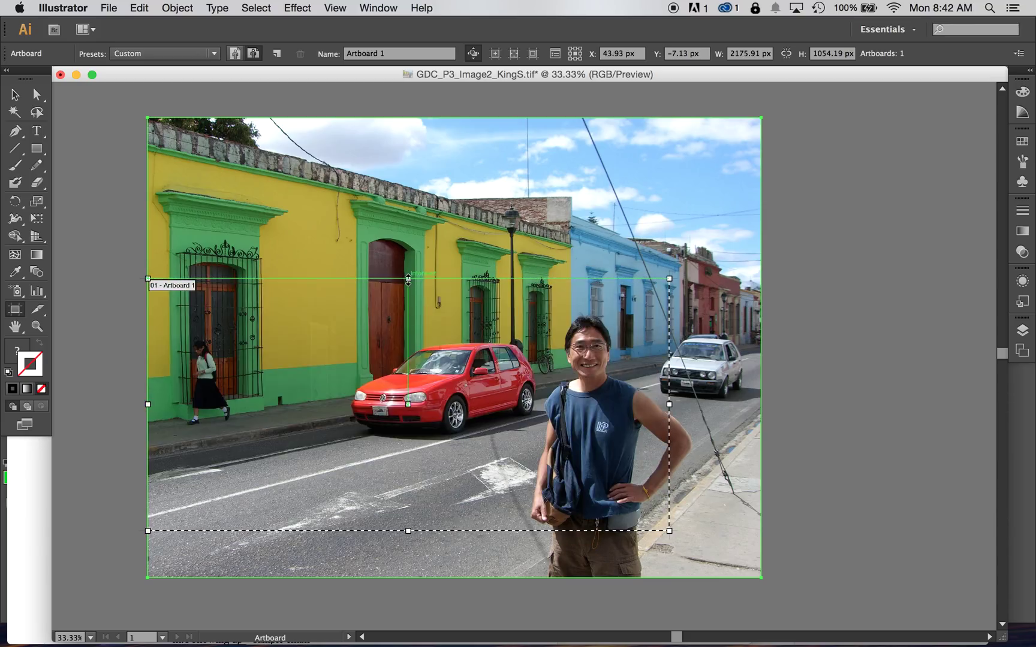
left_click_drag(407, 278, 415, 120)
left_click_drag(420, 119, 420, 118)
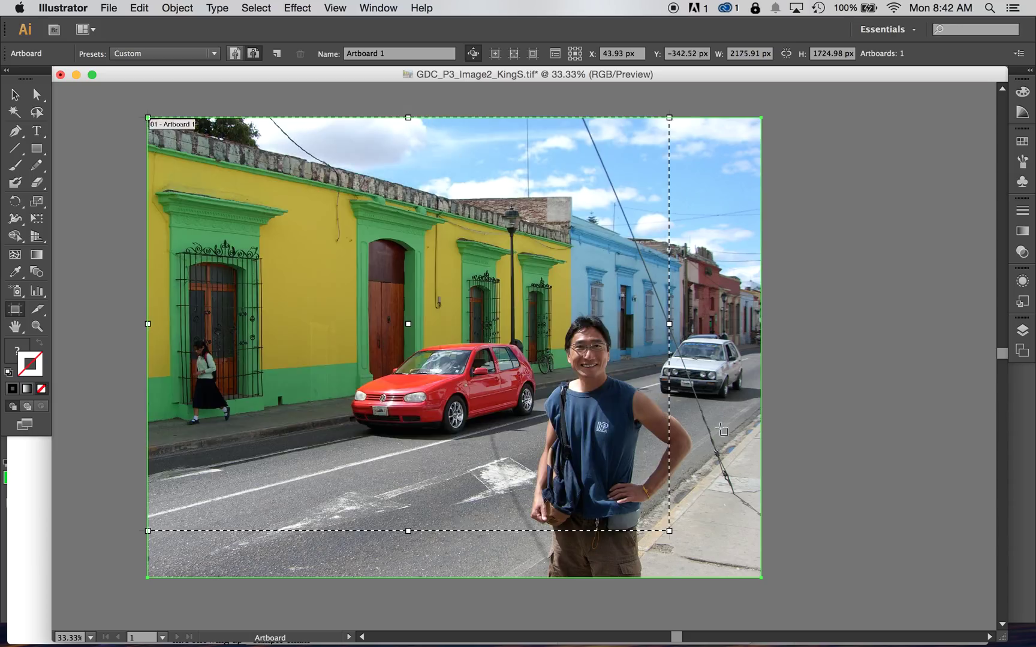
left_click_drag(670, 324, 759, 324)
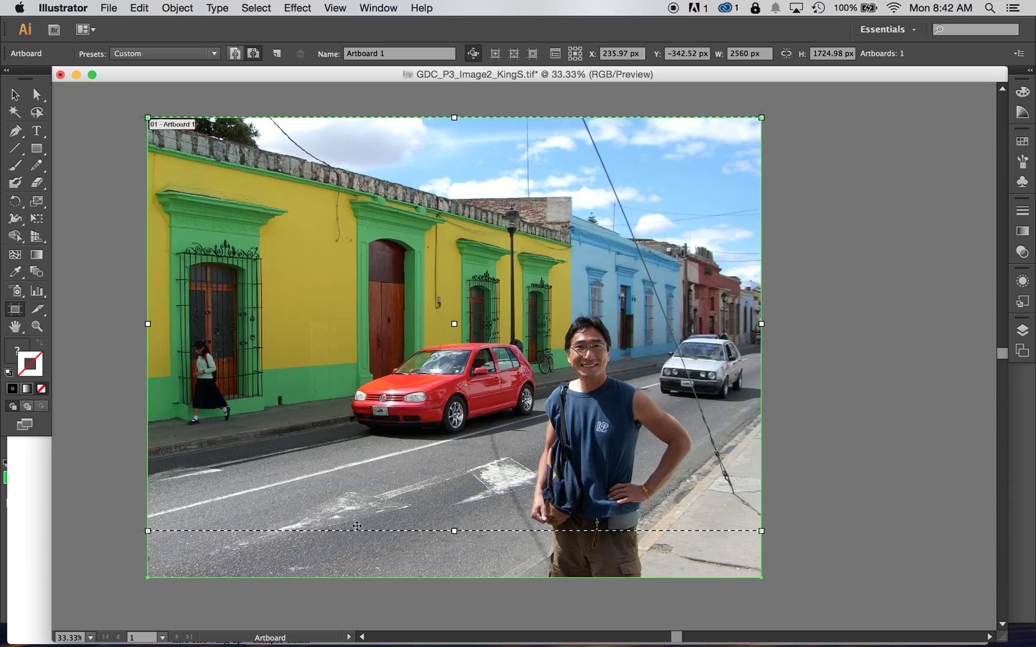
left_click_drag(454, 531, 455, 578)
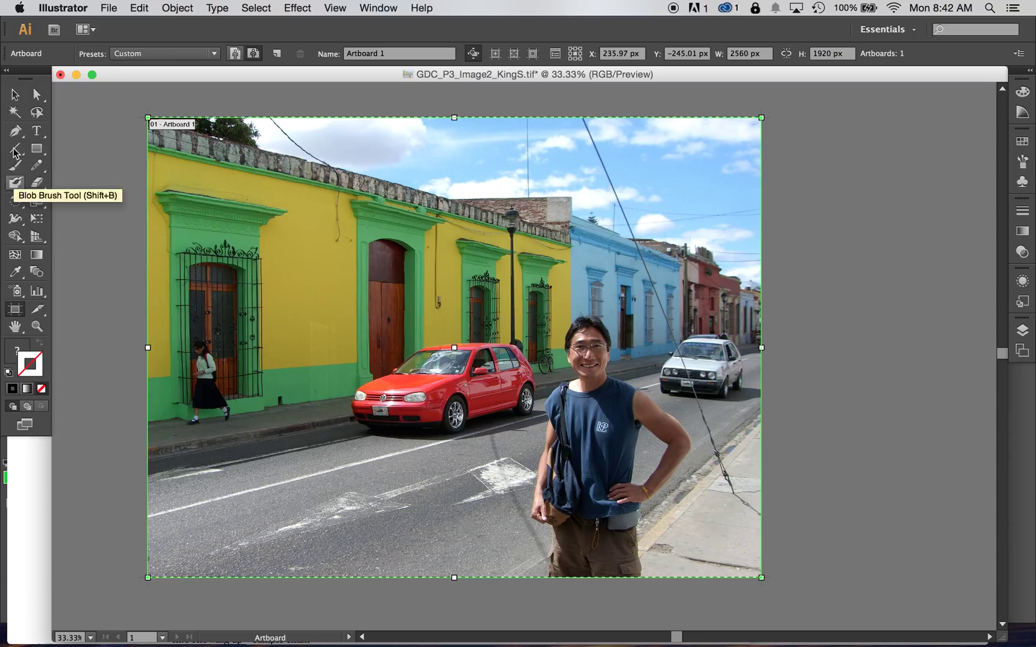
left_click(14, 95)
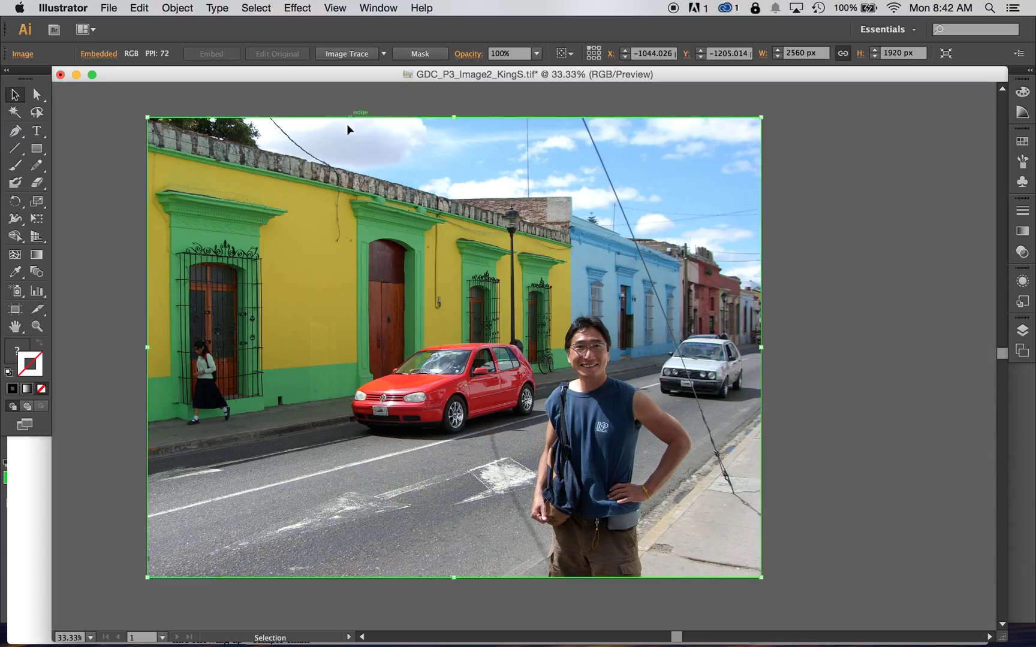
left_click(873, 206)
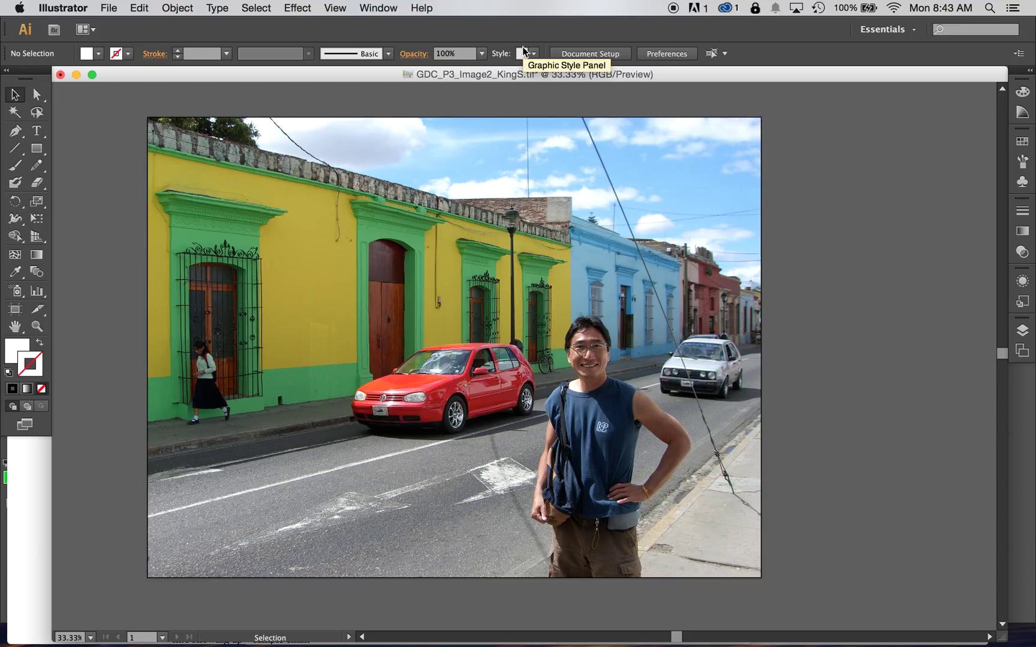
left_click(177, 9)
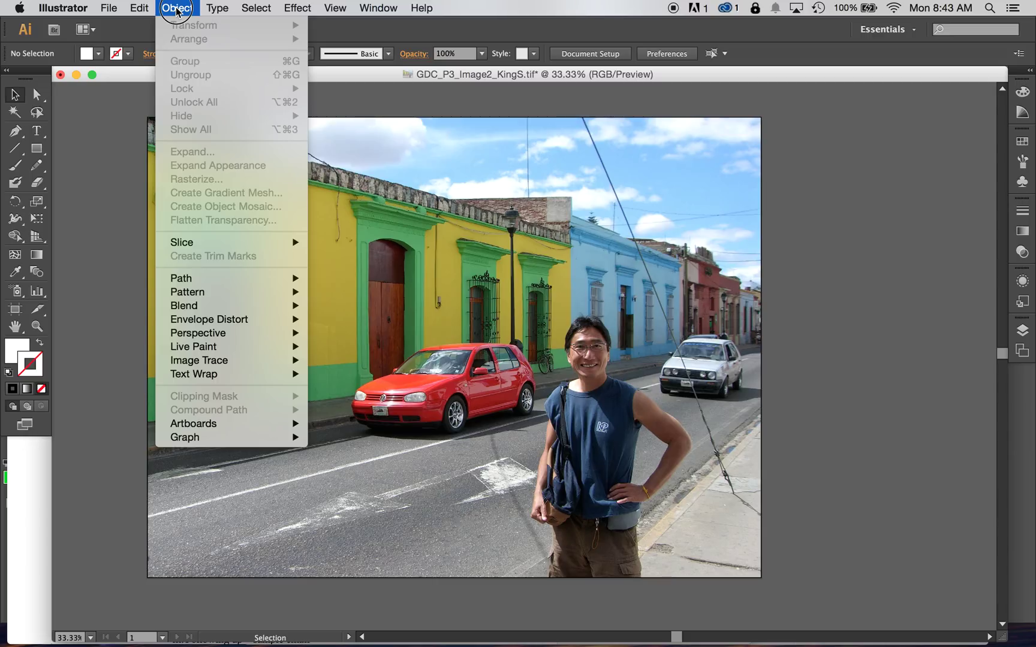
mouse_move(216, 364)
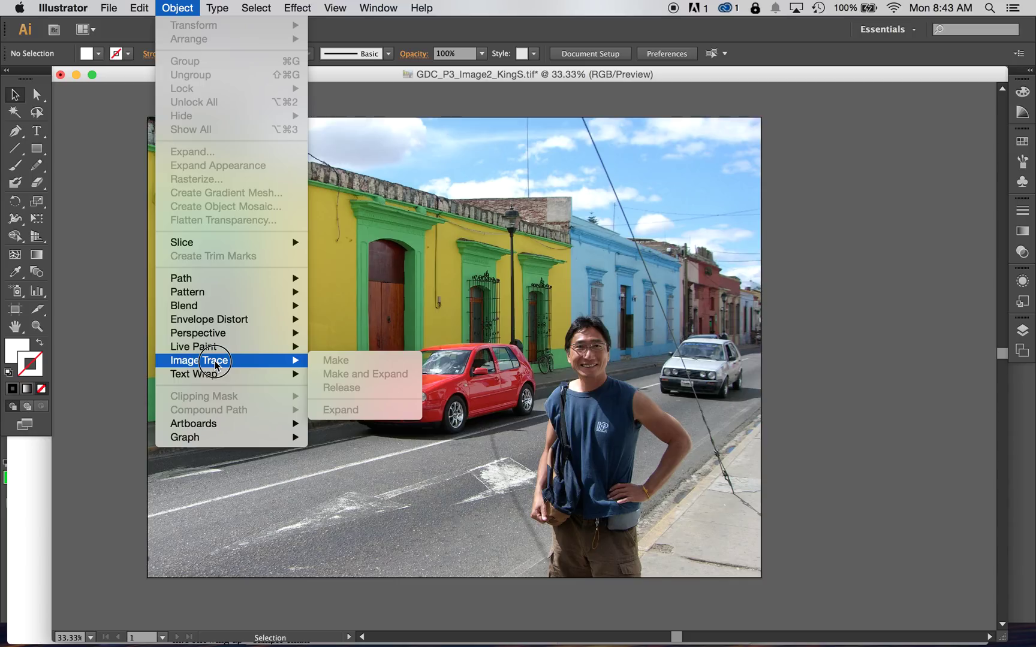
left_click(113, 369)
Step: Select the street photo and make an Image Trace of it, continuing despite the large image size
left_click(298, 255)
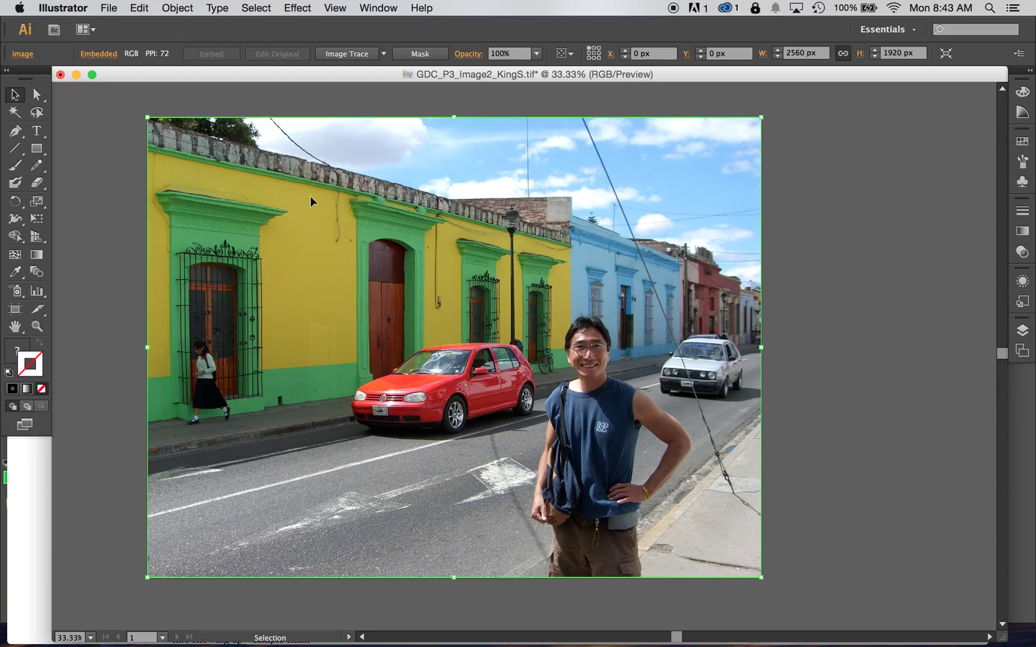
left_click(178, 8)
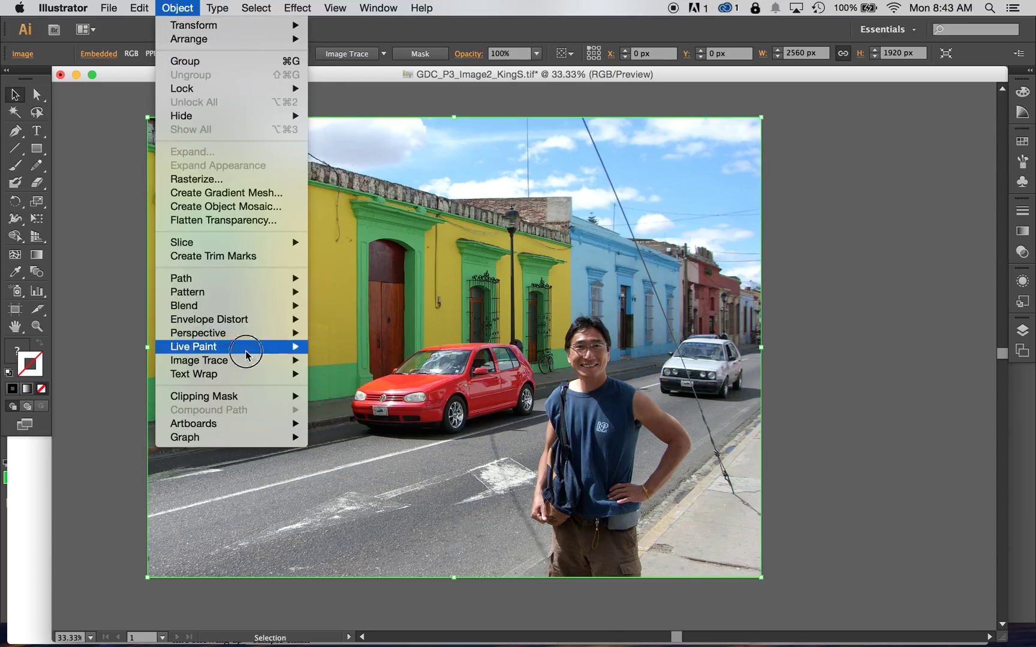
mouse_move(250, 359)
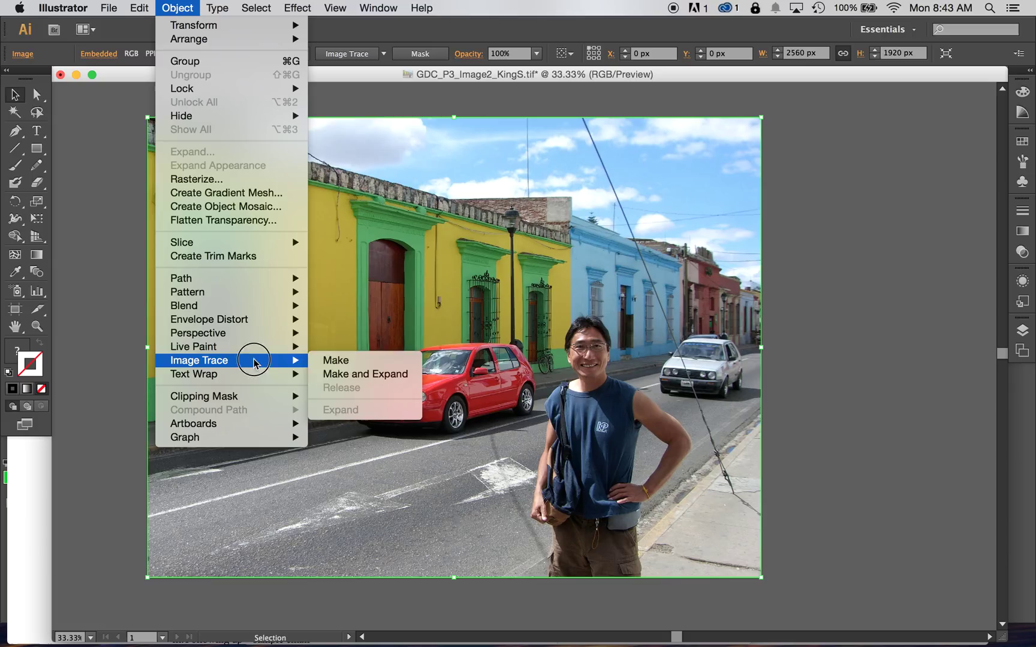
left_click(357, 362)
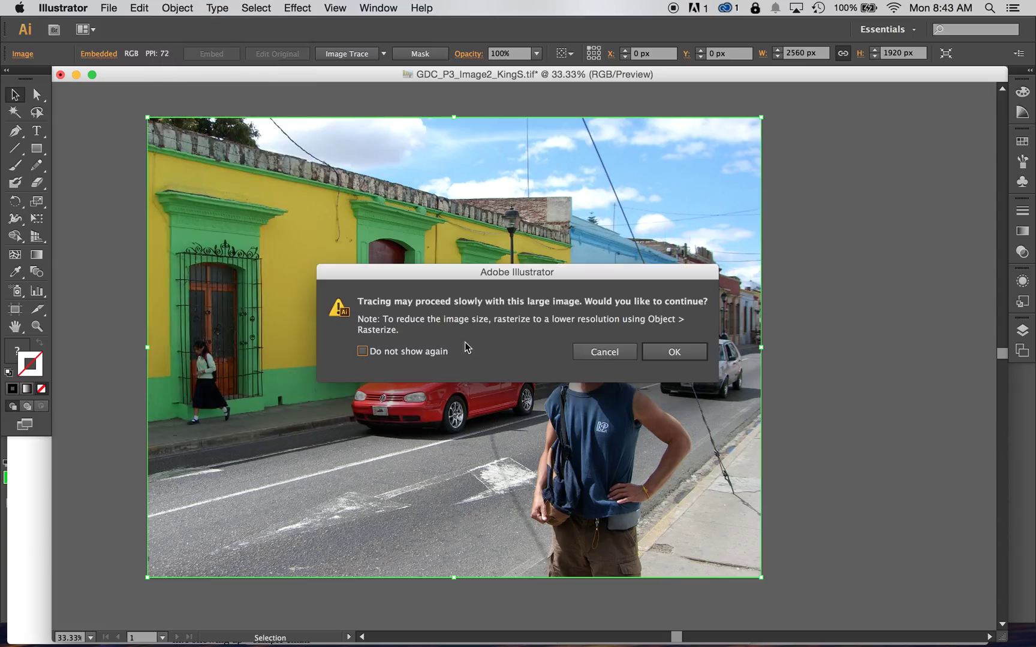
left_click(669, 355)
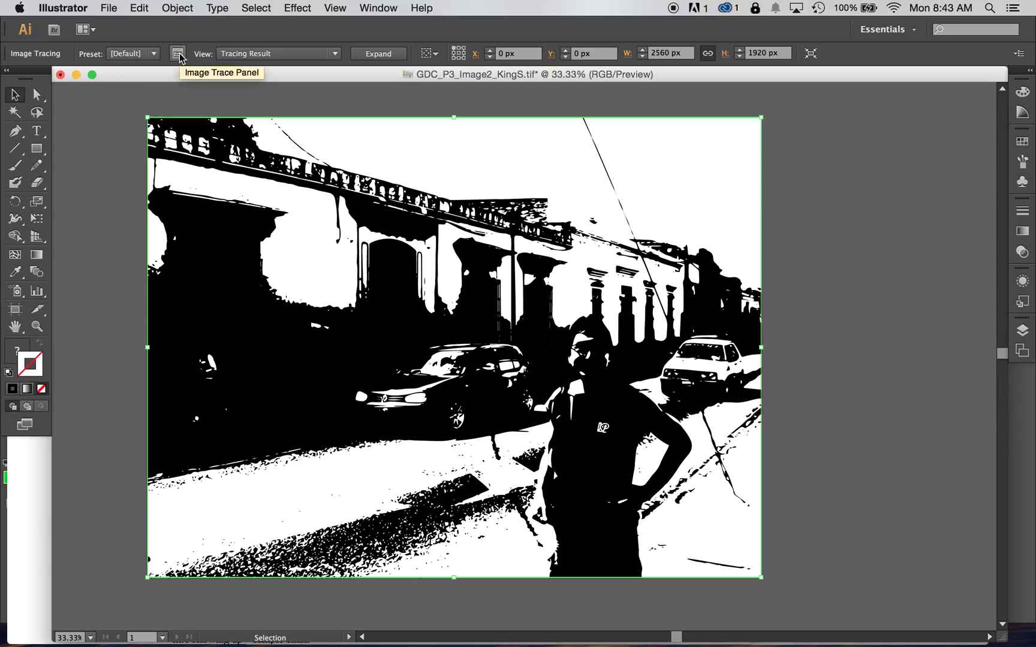
Step: Show the Image Trace settings and place them beside the photo so they do not cover it
left_click(377, 8)
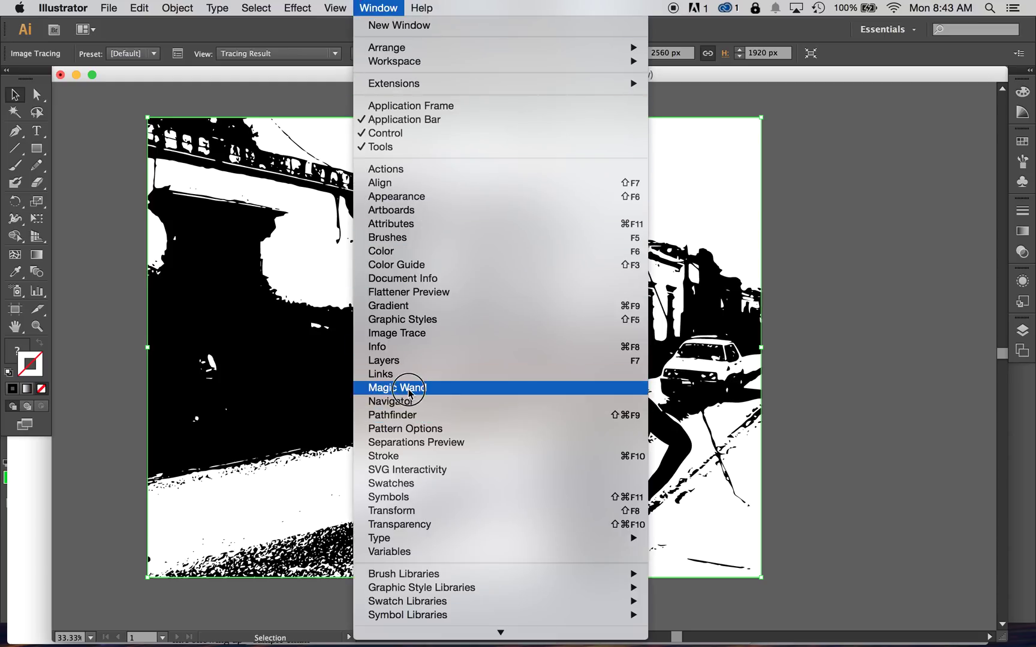
left_click(408, 339)
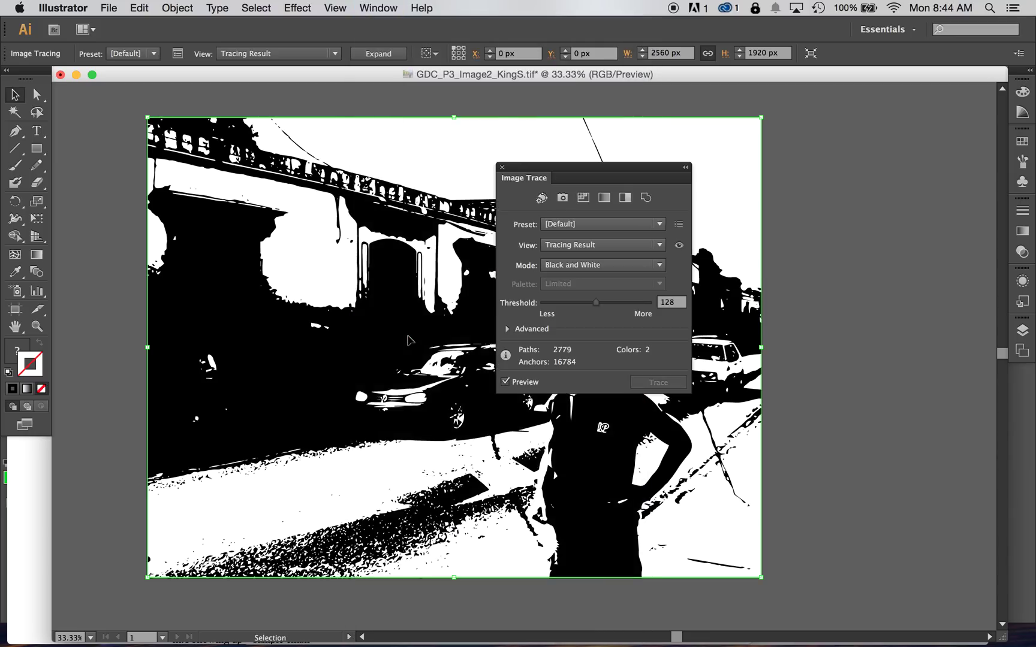
mouse_move(579, 173)
left_mouse_down()
mouse_move(874, 95)
mouse_move(865, 99)
left_mouse_up()
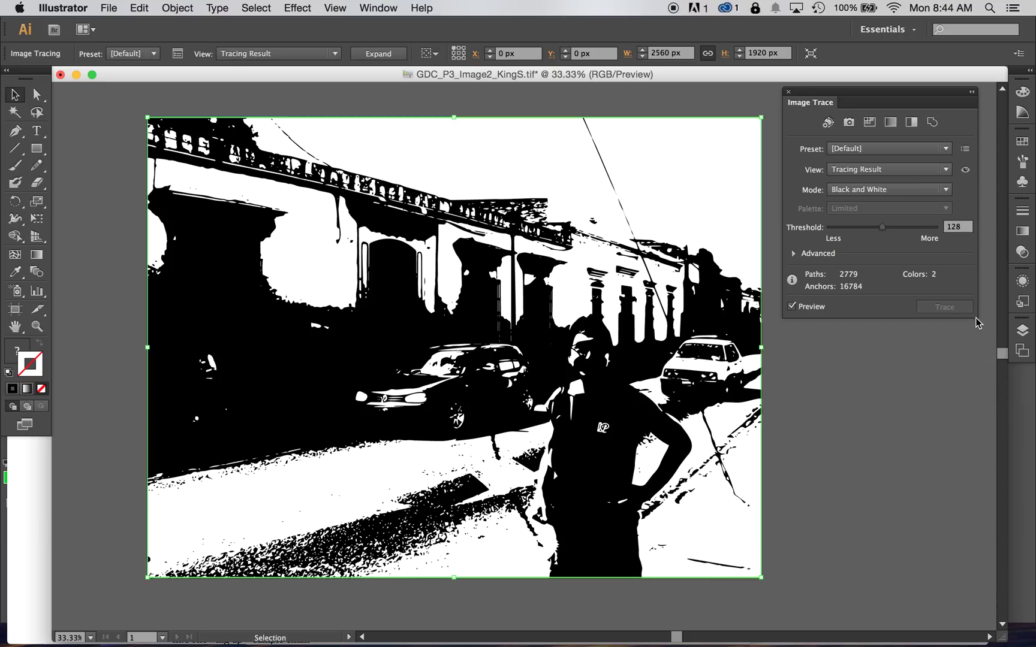
Step: Try the 16 Colors tracing preset, and switch the trace to the High Fidelity Photo preset
left_click(919, 154)
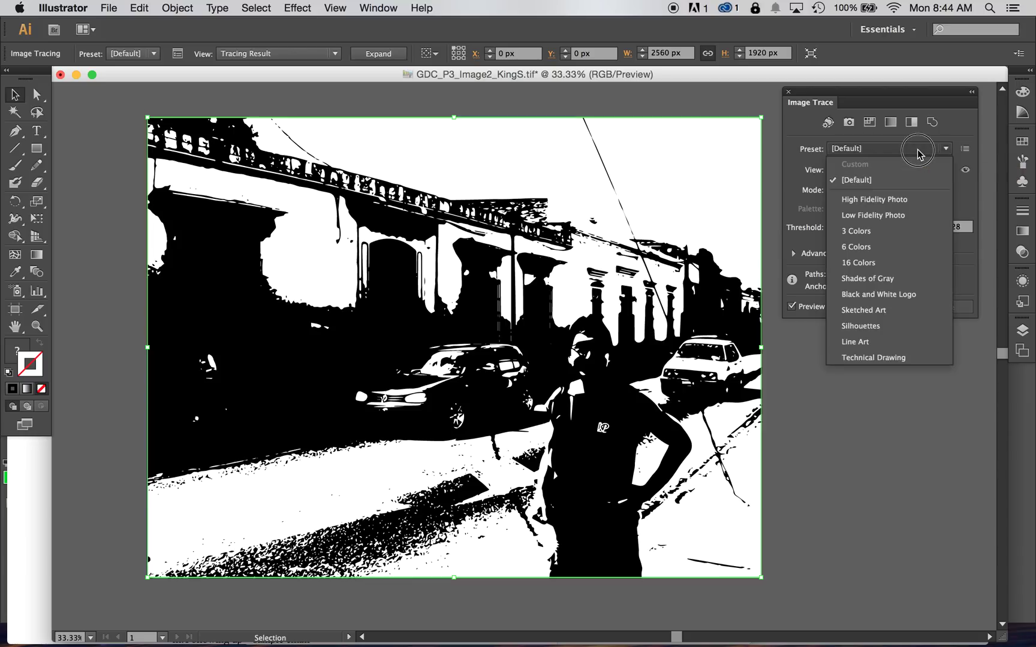
left_click(917, 262)
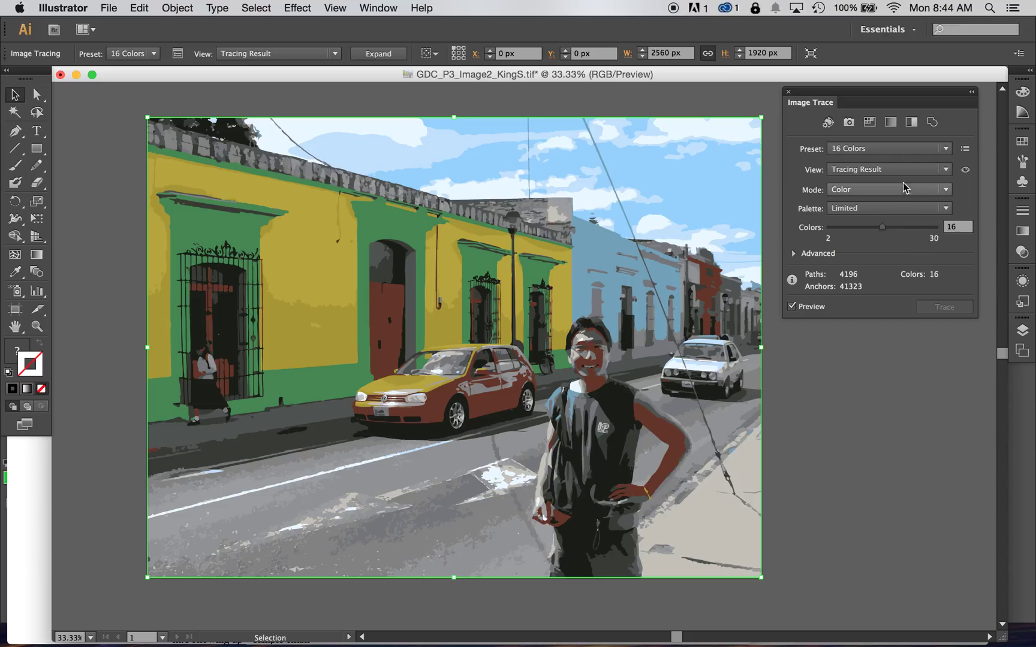
left_click(896, 150)
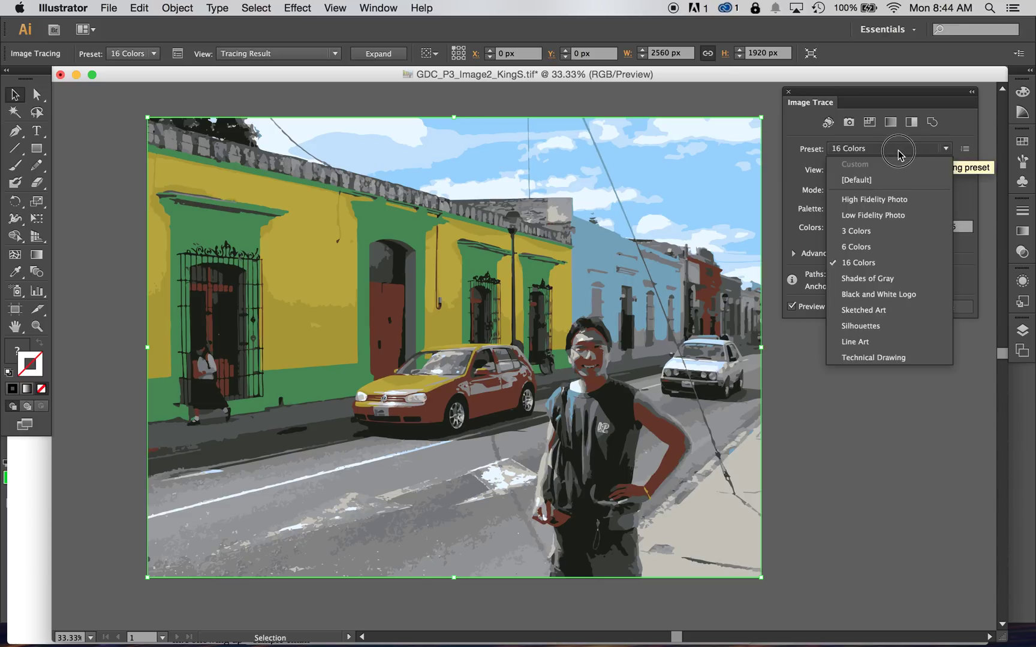
left_click(891, 200)
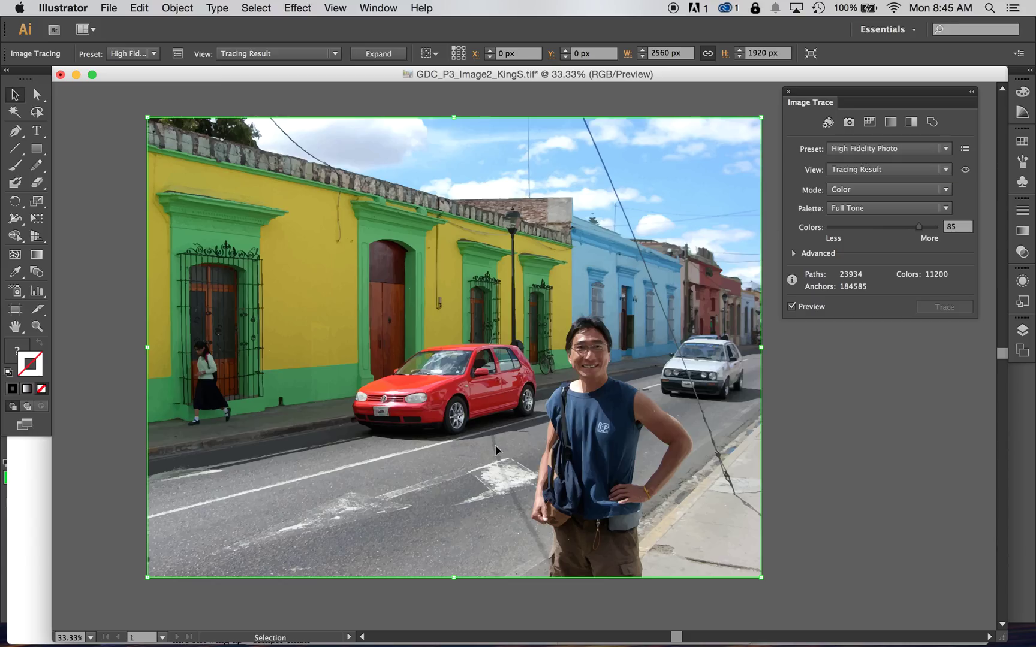
Step: Examine the traced shapes of the red car, the man and the road at 100% magnification
key("super+equal")
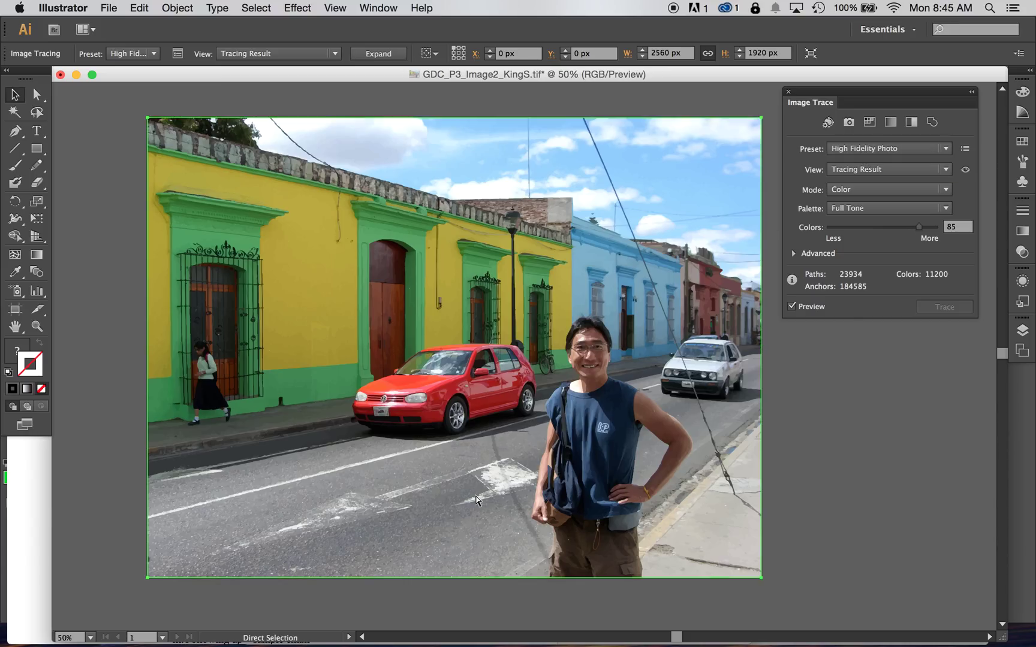
key("super+equal")
key("super+equal")
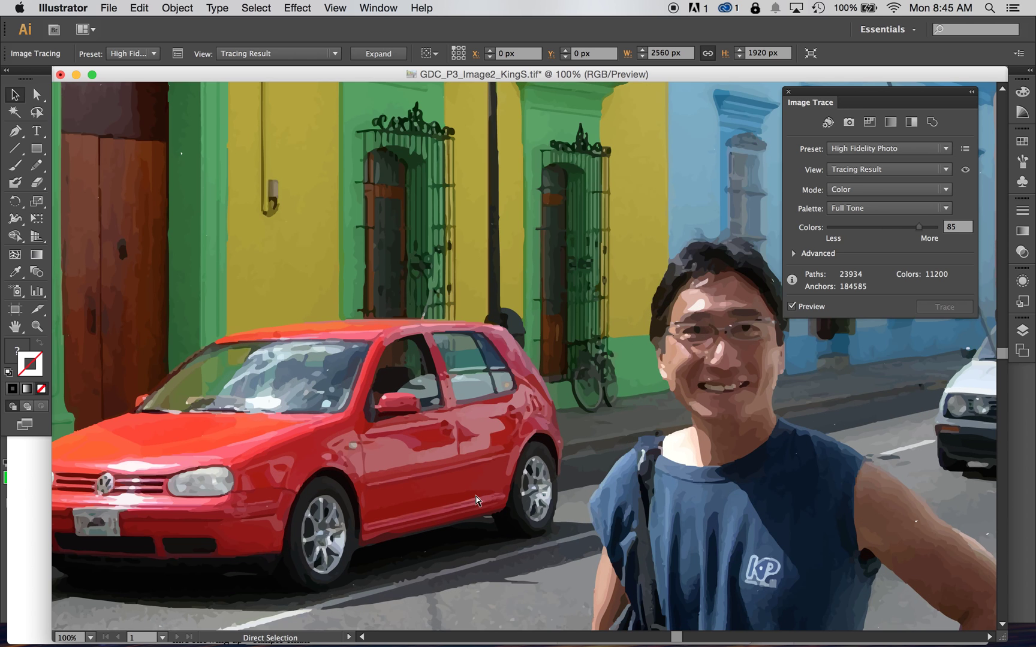
key("space")
left_click_drag(669, 350, 471, 279)
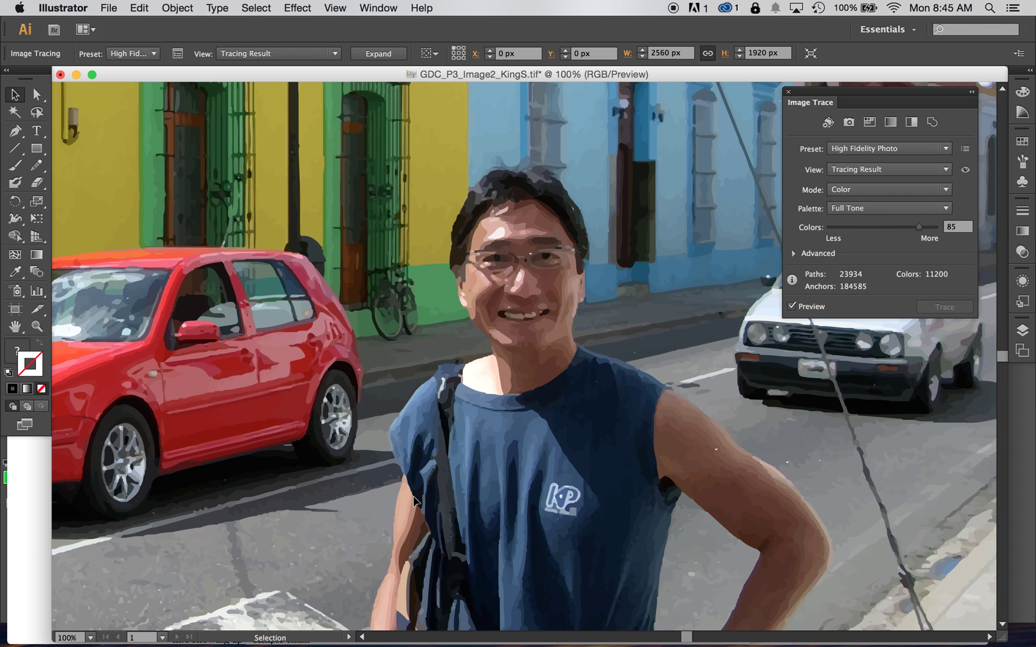
key("space")
left_click_drag(325, 292, 634, 356)
left_click_drag(199, 359, 381, 225)
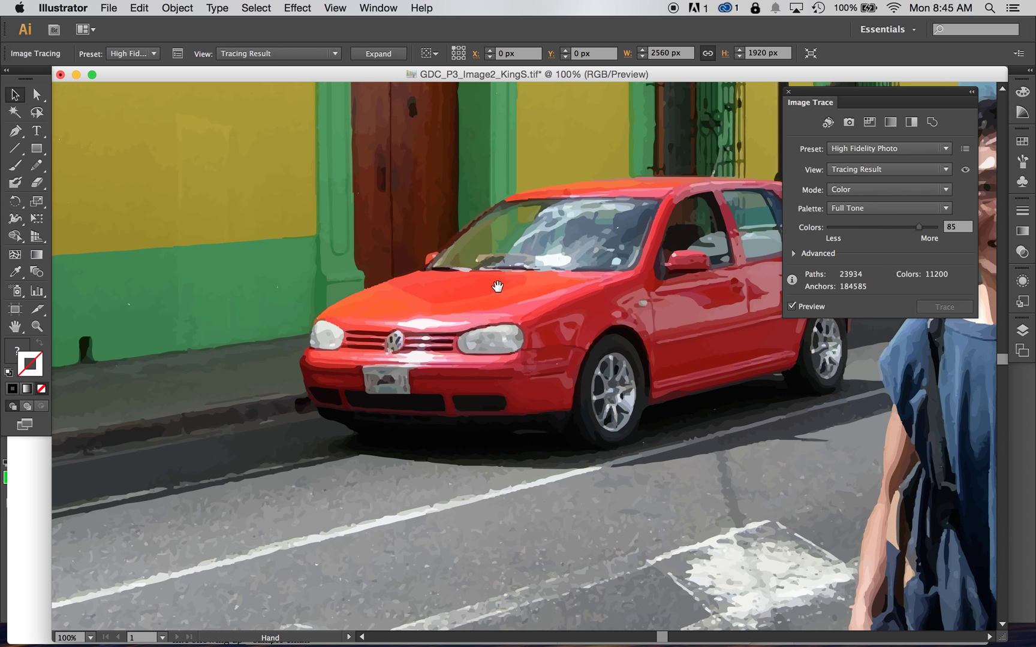
left_click_drag(490, 291, 226, 367)
left_click_drag(677, 261, 415, 305)
left_click_drag(714, 395, 756, 370)
left_click_drag(428, 328, 543, 242)
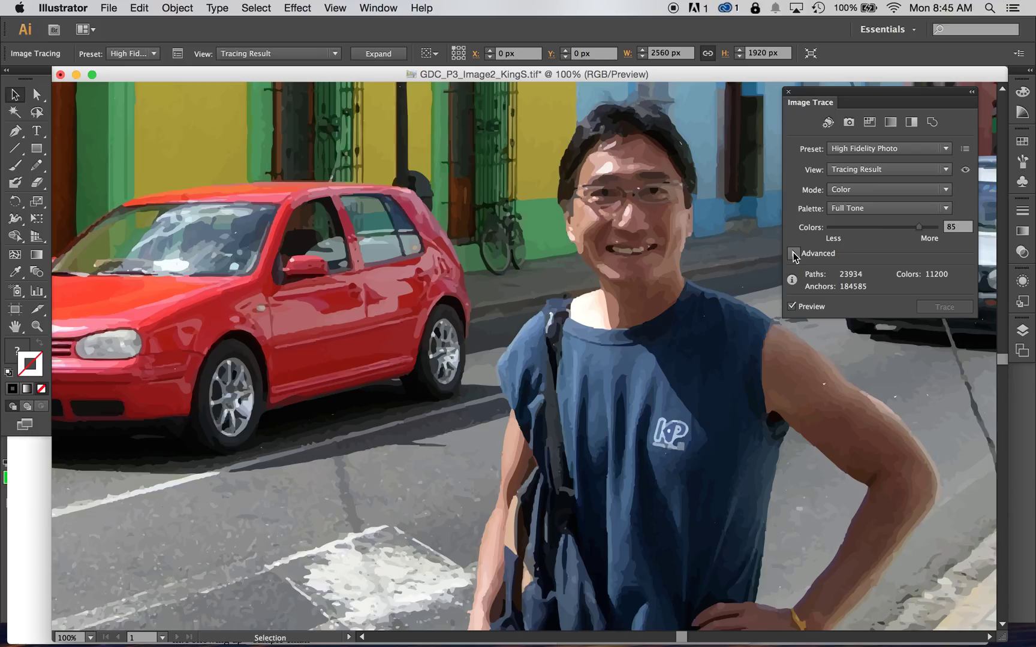
Step: Set the tracing palette to Automatic and expand the advanced trace settings
left_click(878, 208)
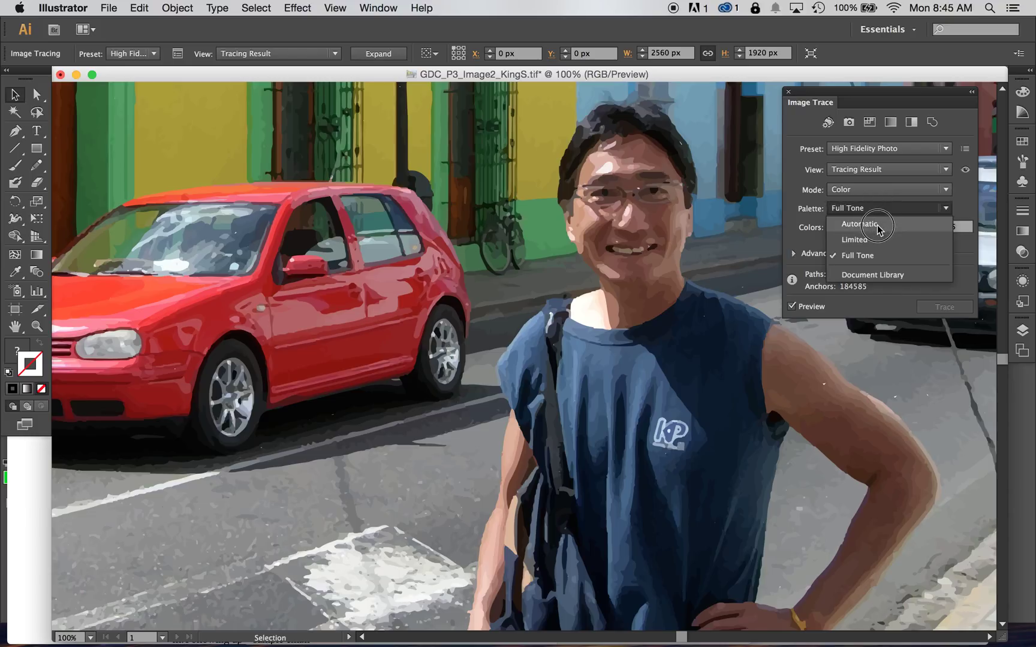
left_click(878, 225)
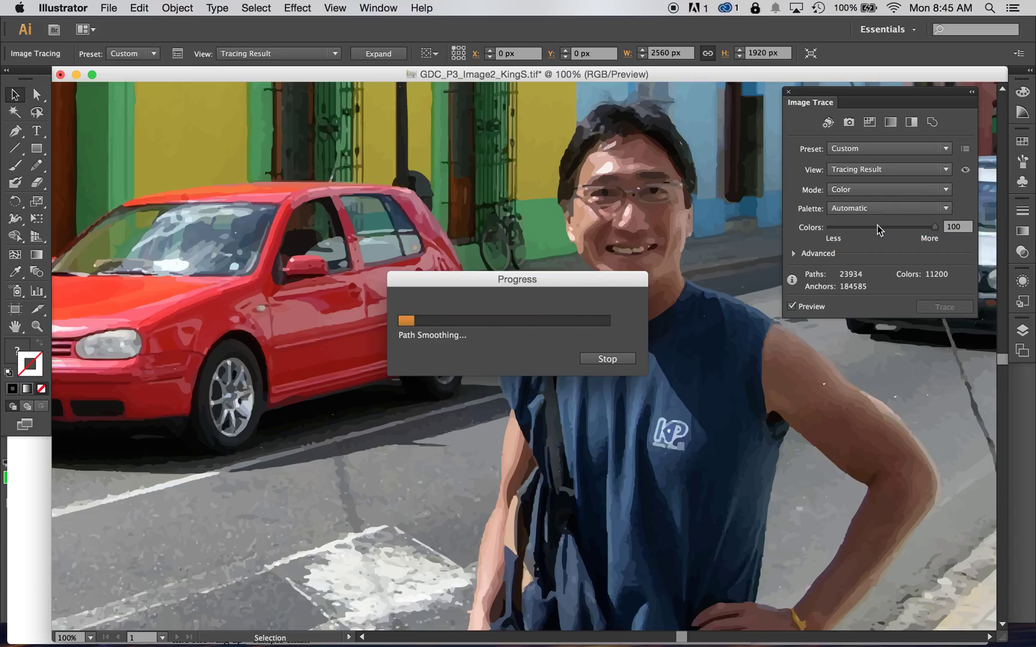
left_click(793, 255)
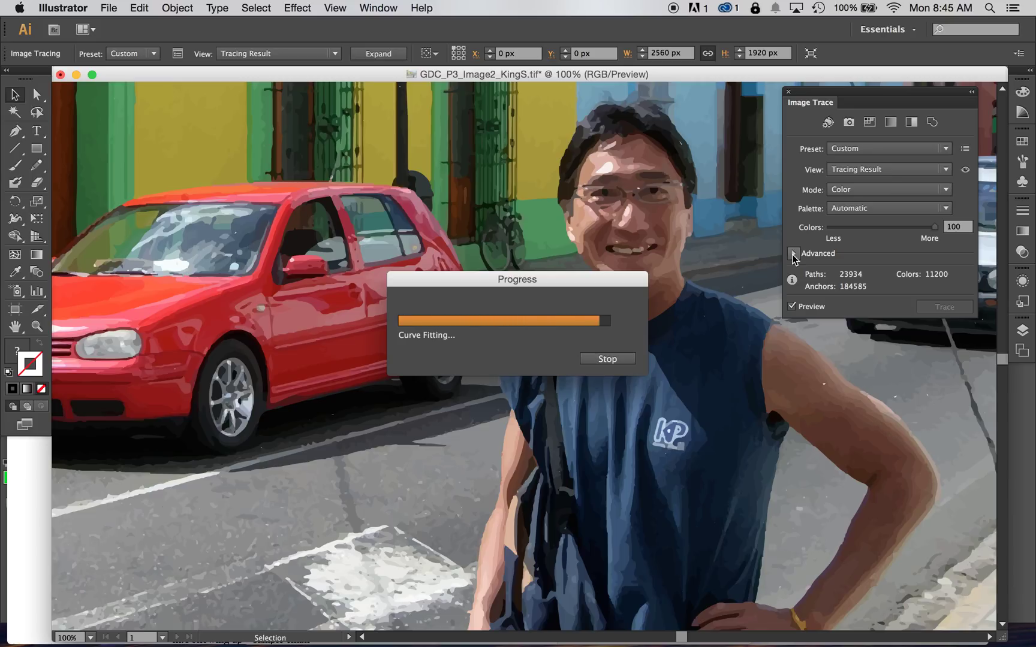
left_click(793, 255)
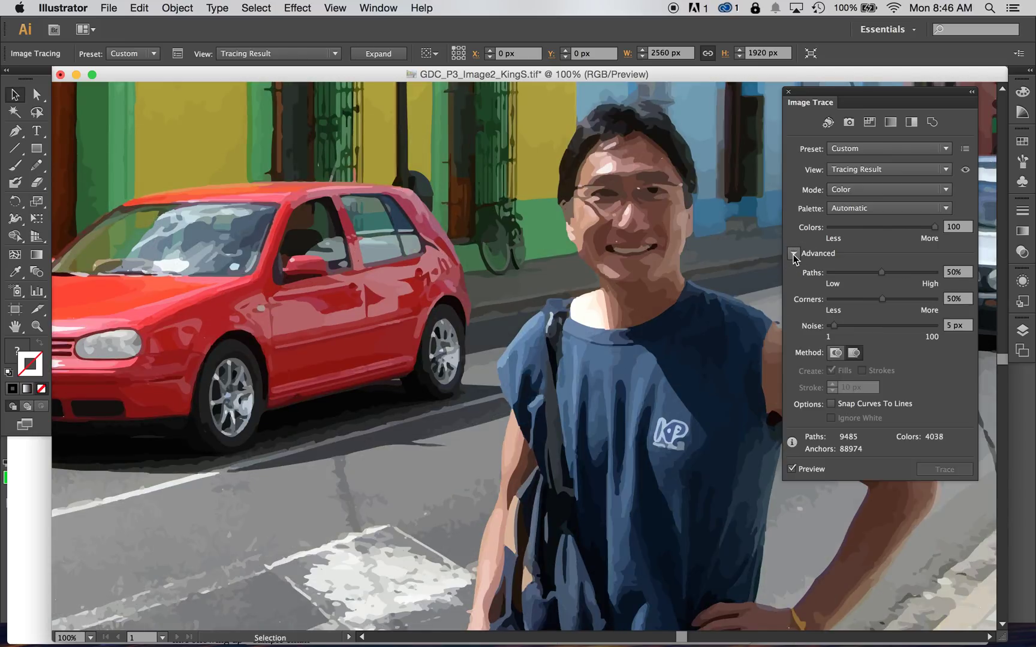
Step: Return the tracing palette to Full Tone and raise the Paths fitting to 70%
left_click(911, 211)
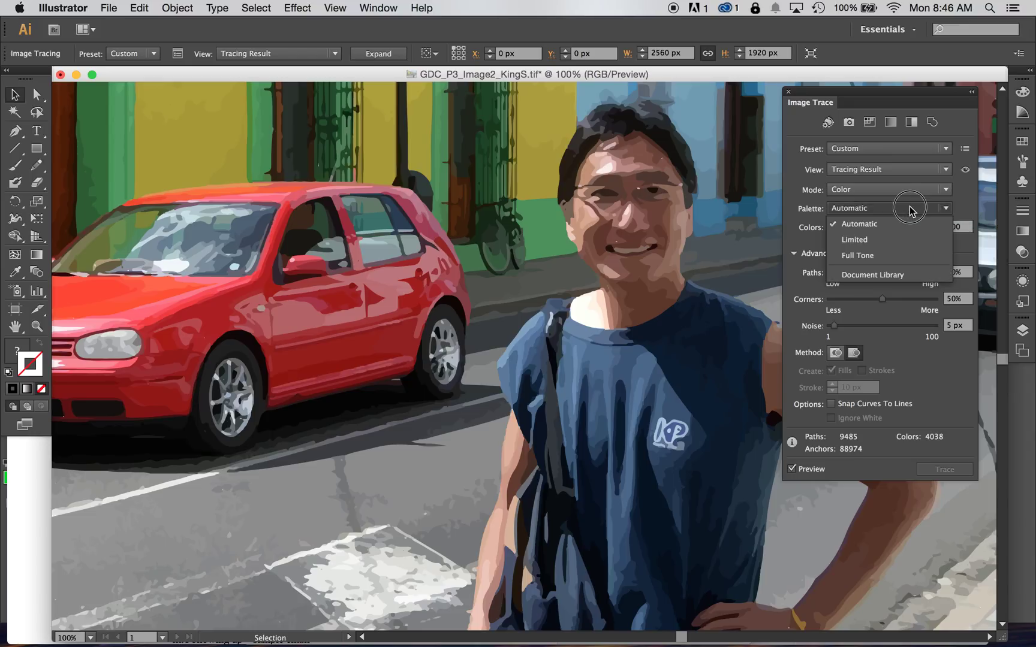
left_click(909, 255)
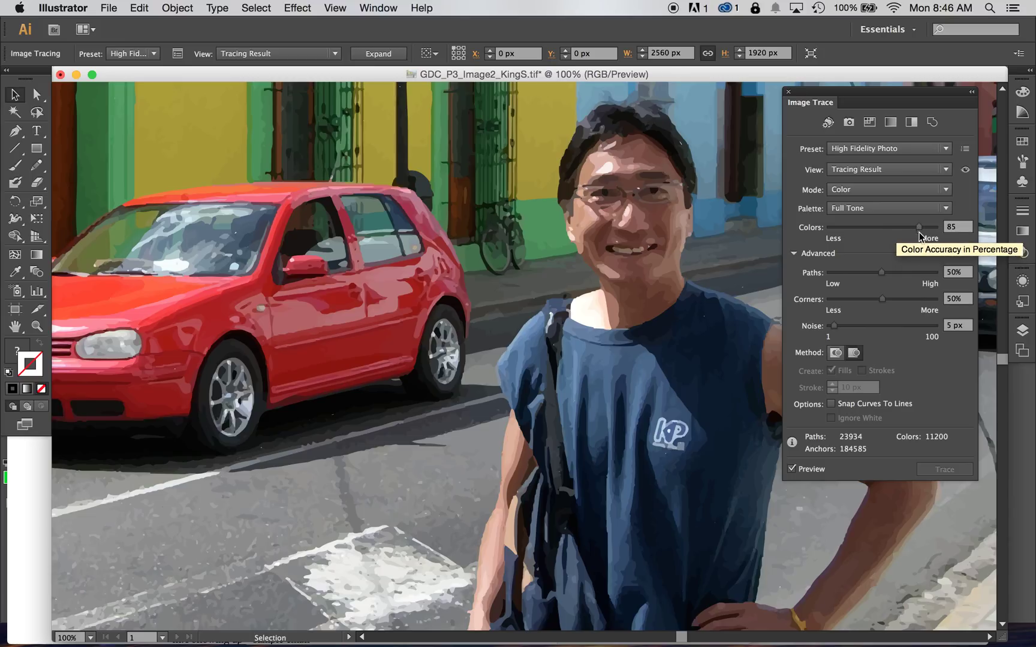
left_click_drag(882, 274, 904, 275)
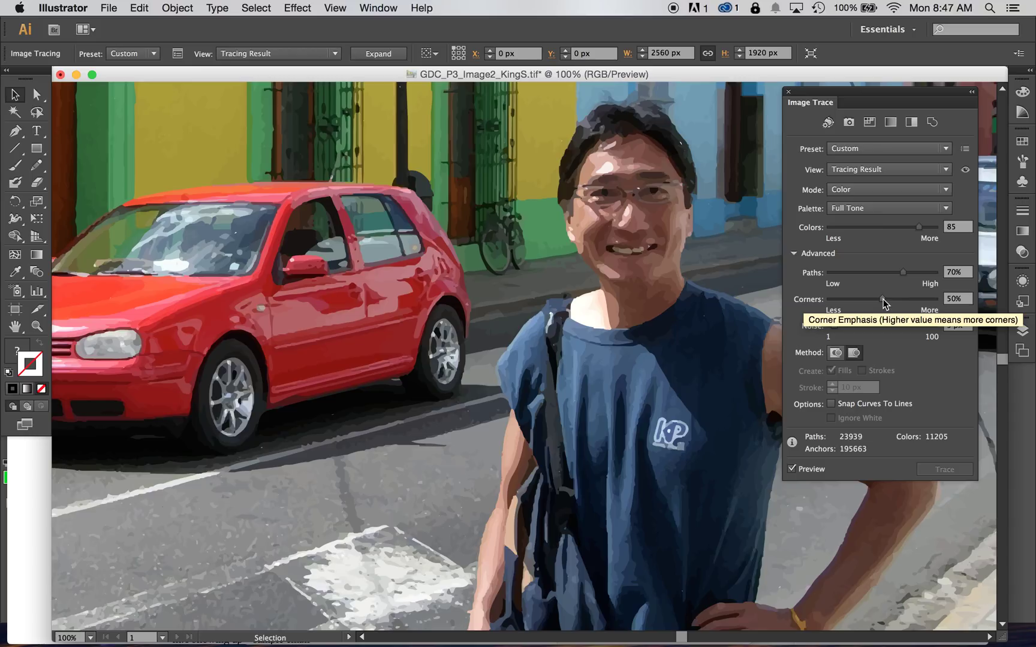
Step: Test the Corners emphasis at 0% and at a high value, and settle on 70%
left_click_drag(883, 299, 822, 310)
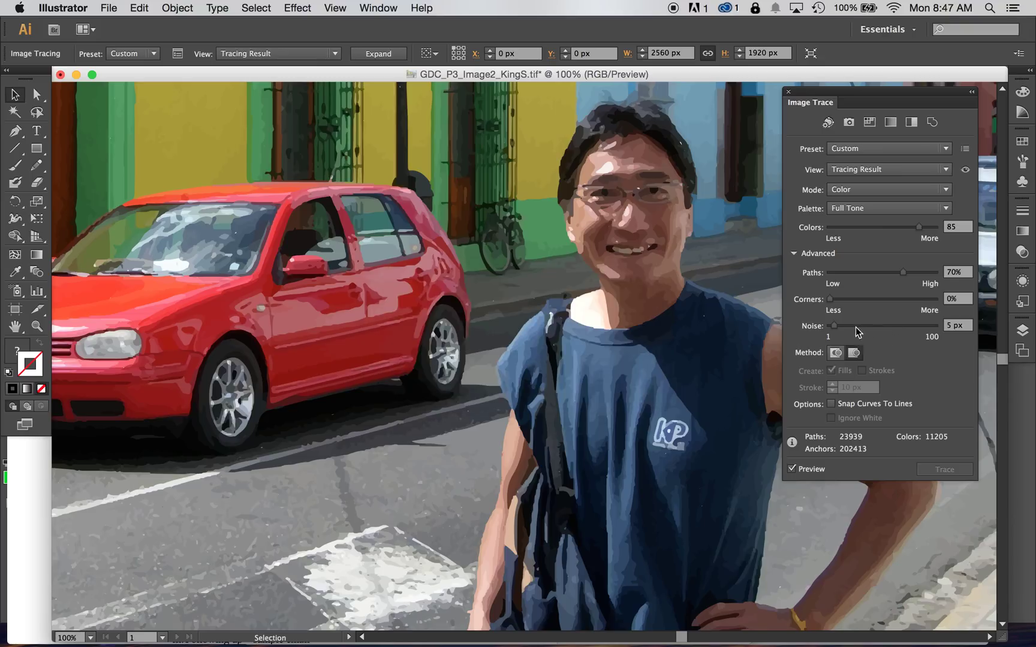
left_click_drag(831, 299, 945, 313)
left_click_drag(934, 299, 904, 307)
Step: Move the traced photo about 30 px left and 212 px down
left_click_drag(481, 244, 459, 397)
key("space")
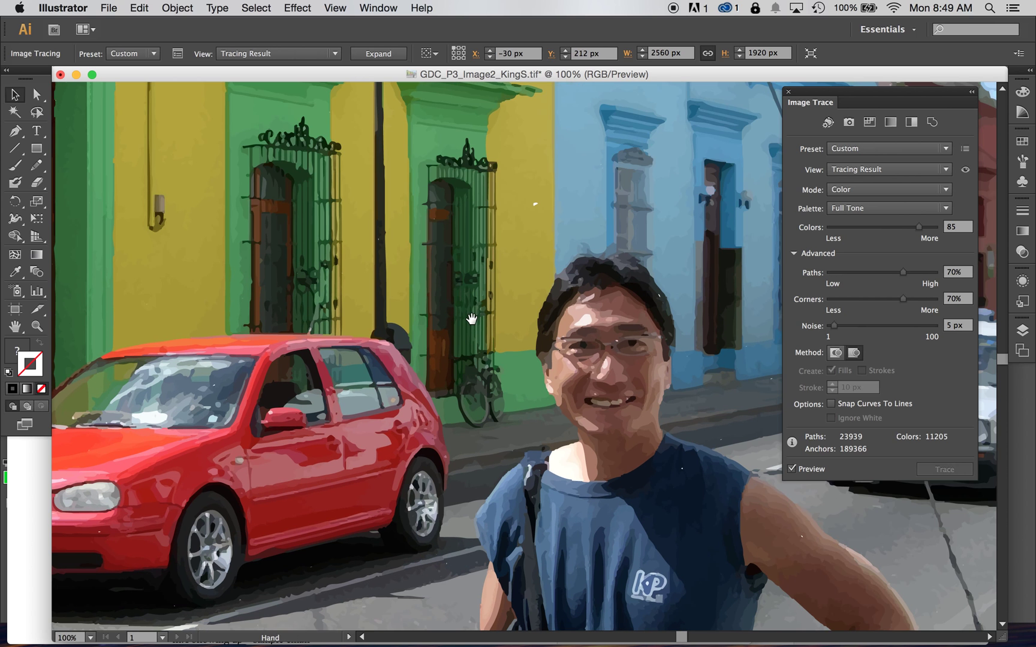
Step: Examine the traced photo at 100%, covering the man, doorways, windows, sky, red car and road down to the photo's lower corner
left_click_drag(472, 320, 430, 380)
key("space")
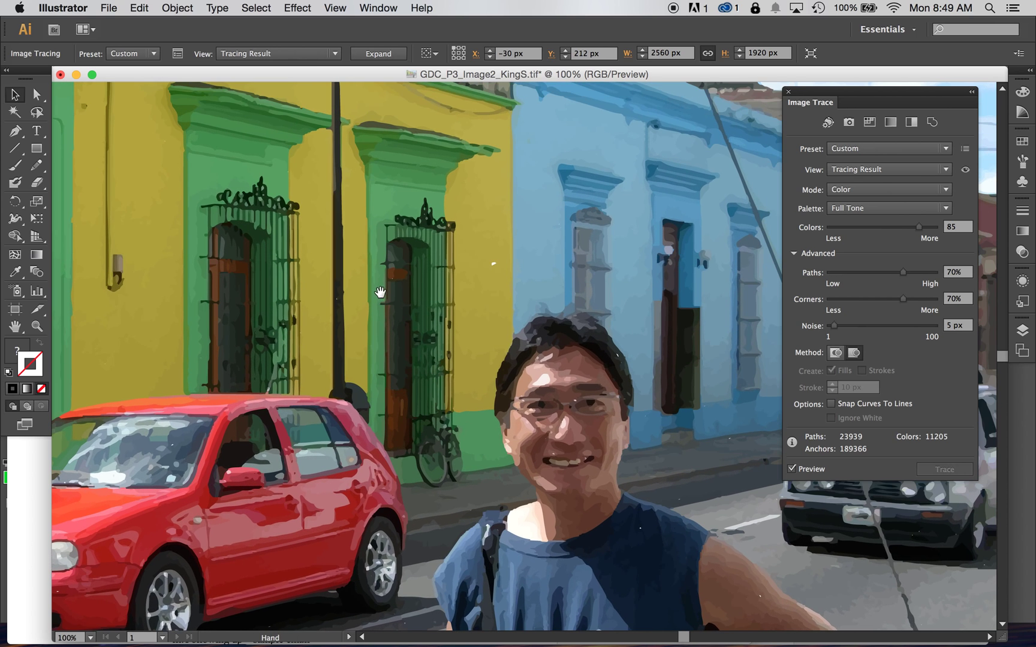
left_click_drag(389, 291, 556, 351)
left_click_drag(295, 171, 465, 337)
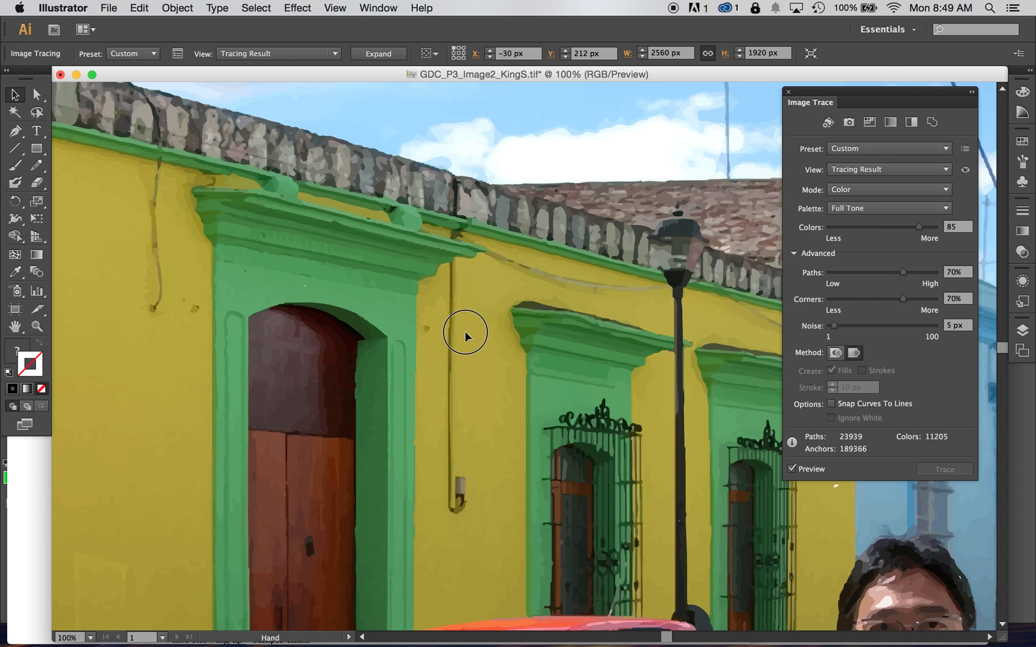
left_click_drag(284, 404, 415, 300)
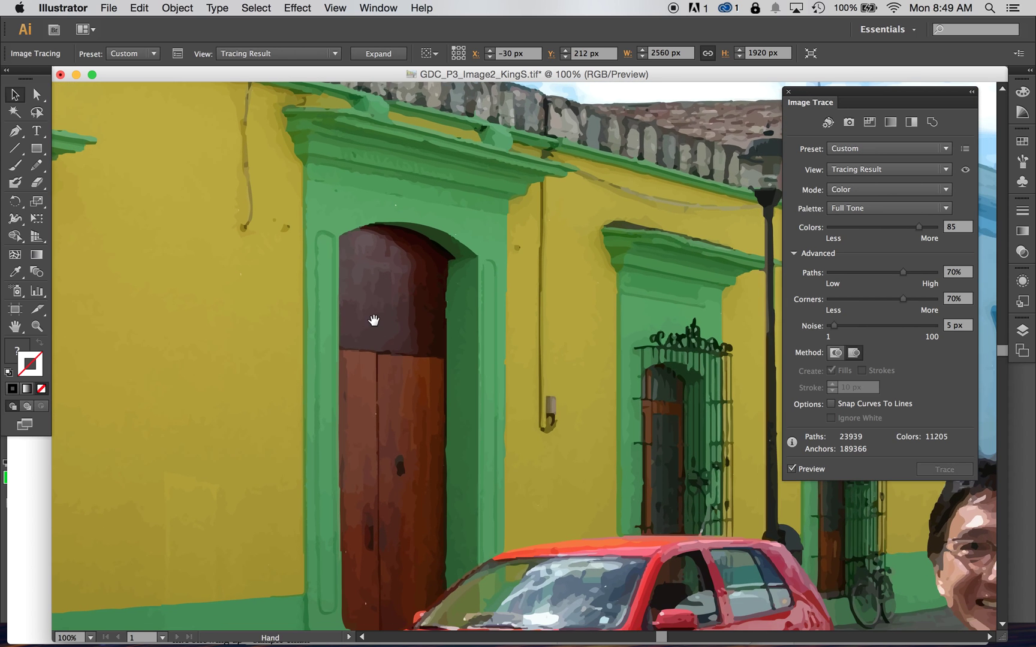
left_click_drag(356, 518, 459, 307)
left_click_drag(443, 485, 369, 267)
left_click_drag(594, 371, 253, 436)
left_click_drag(564, 250, 215, 493)
left_click_drag(339, 338, 435, 543)
left_click_drag(394, 219, 414, 526)
left_click_drag(274, 356, 509, 487)
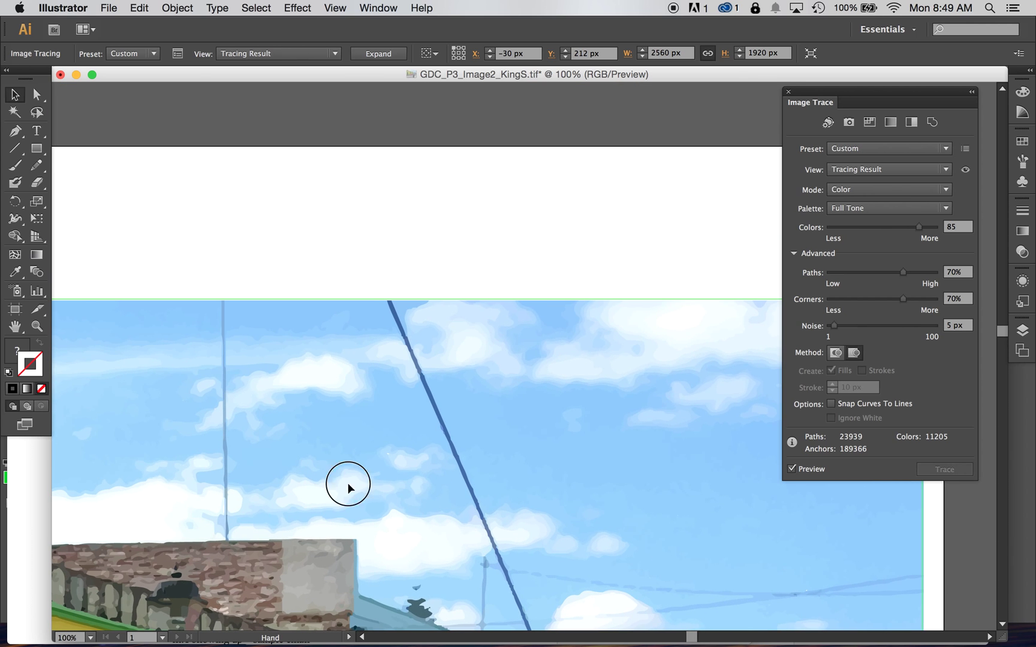
left_click_drag(348, 485, 644, 238)
left_click_drag(409, 461, 620, 189)
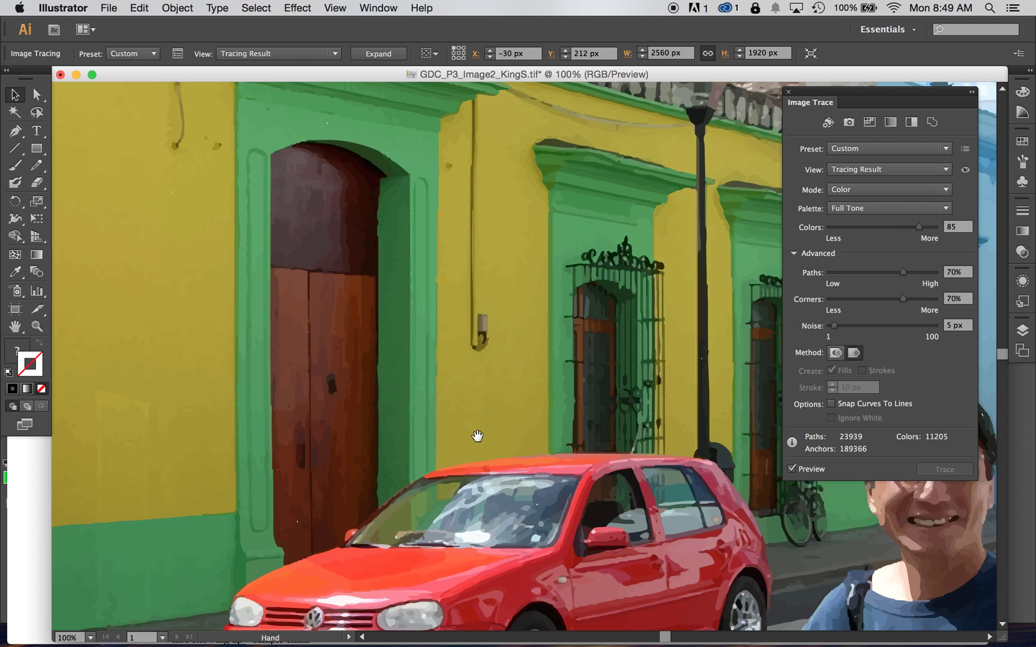
left_click_drag(477, 443, 622, 150)
left_click_drag(546, 417, 687, 210)
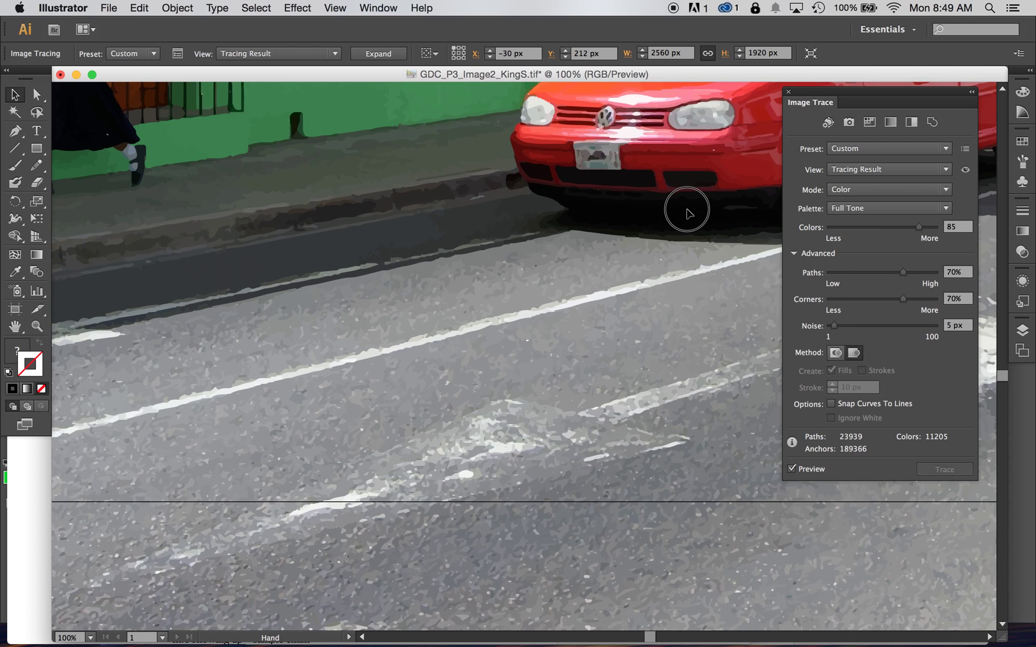
left_click_drag(547, 411, 765, 347)
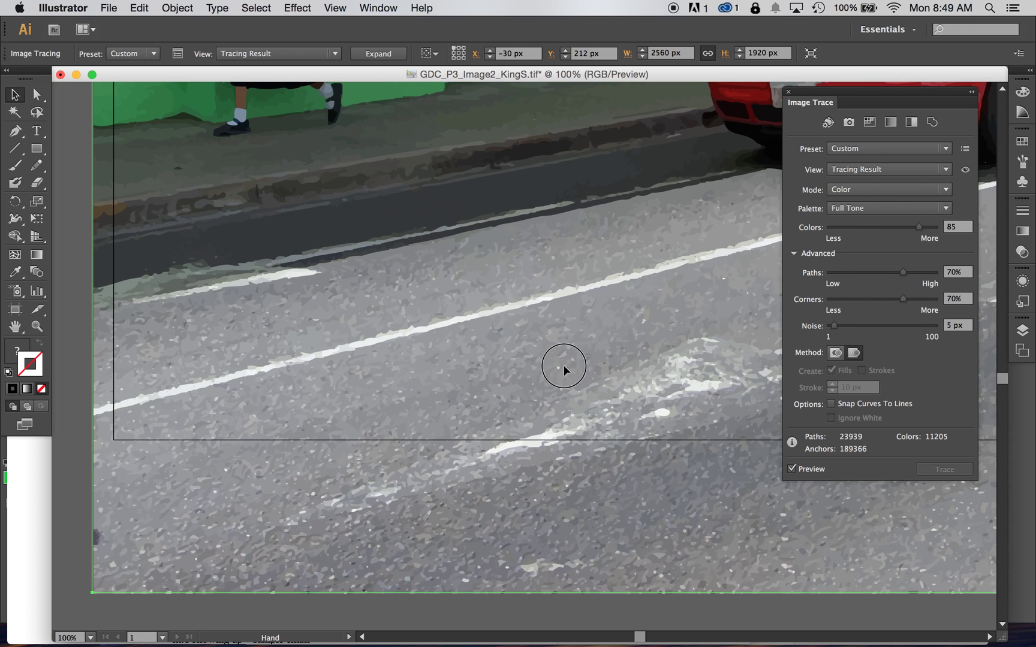
left_click_drag(563, 370, 550, 539)
left_click_drag(549, 540, 534, 358)
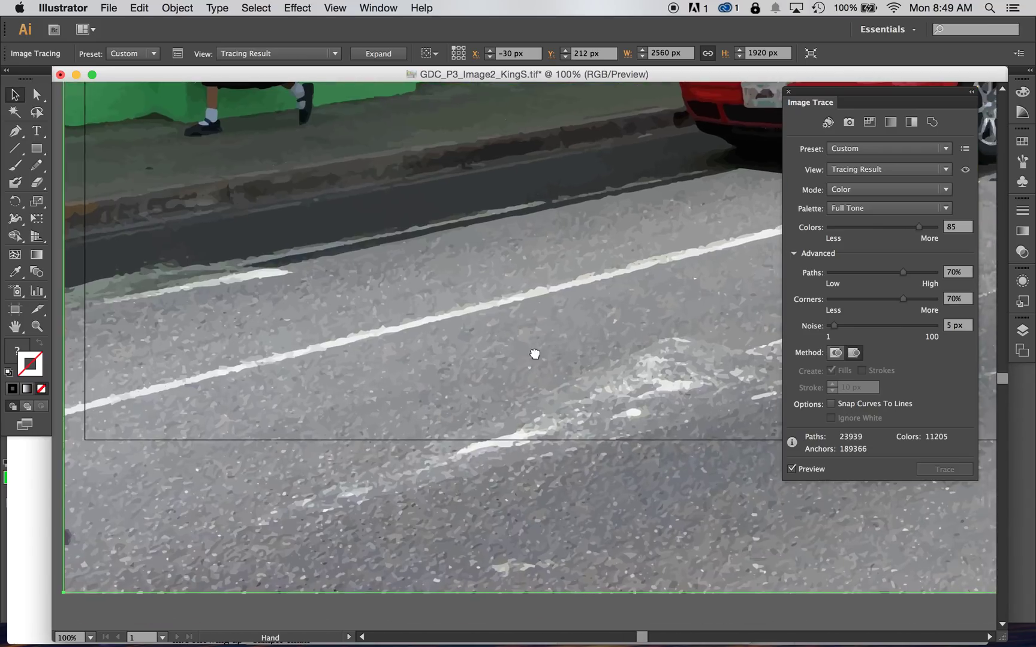
Step: Move the traced photo back onto the artboard at X 0 px, Y 0 px and deselect it
key("super+0")
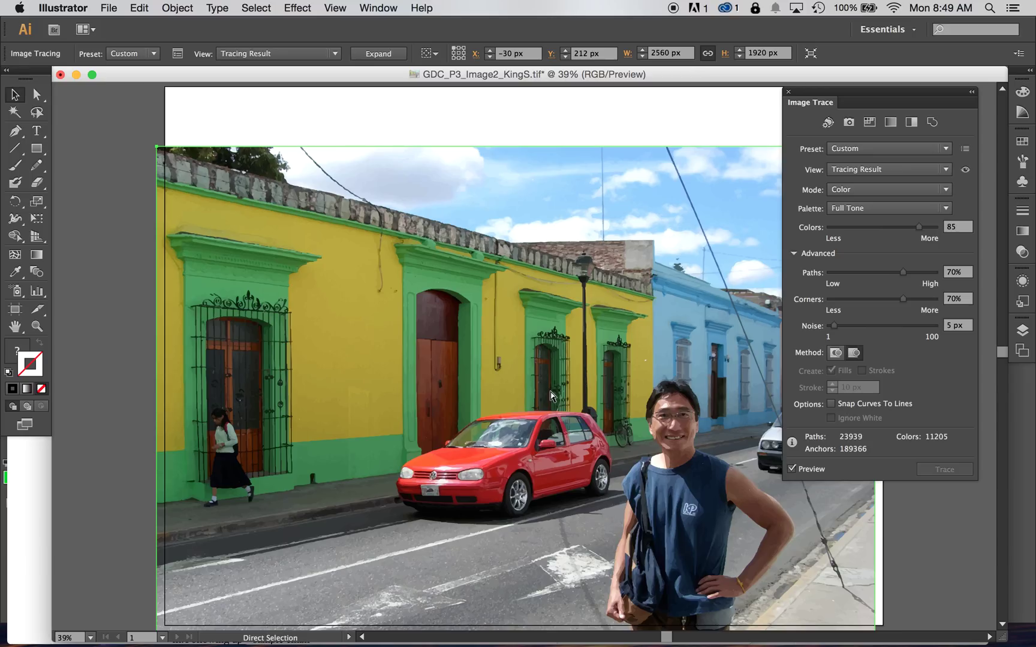
key("super+minus")
key("super+minus")
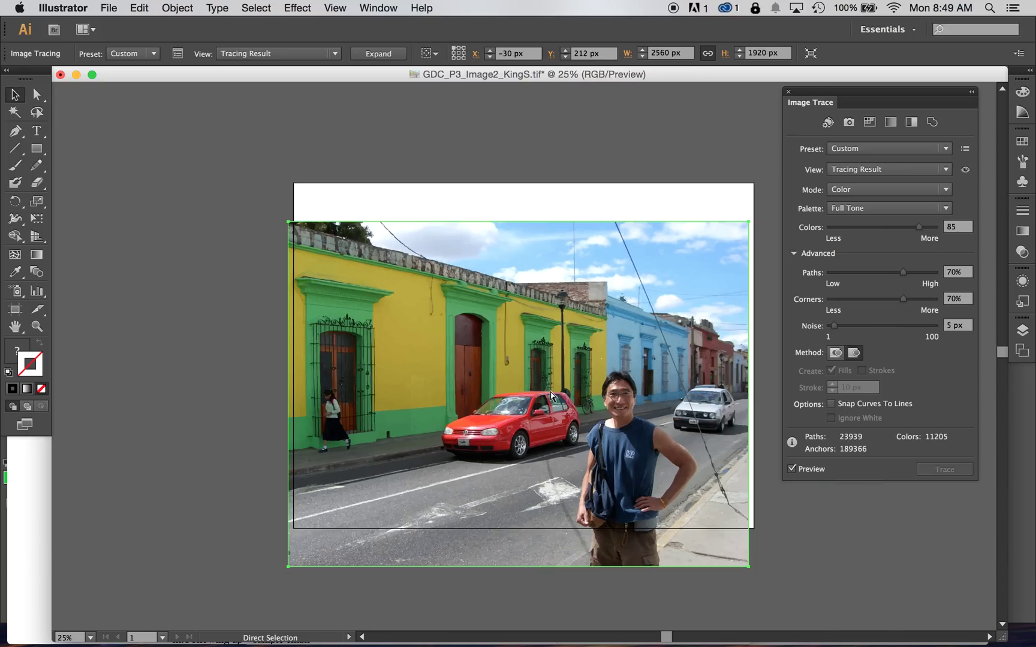
key("v")
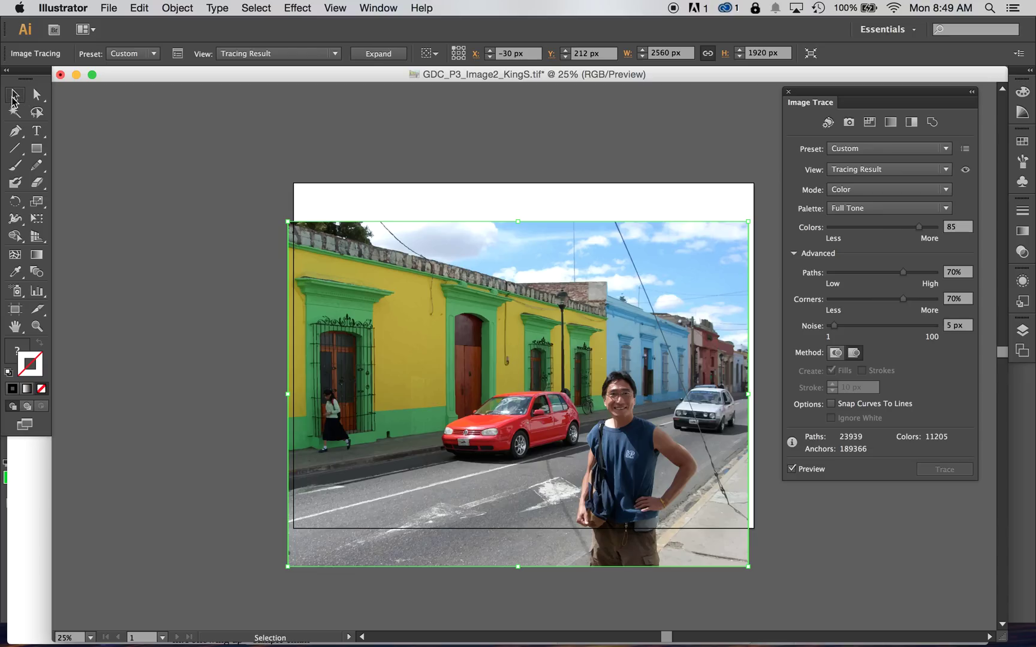
left_click(195, 339)
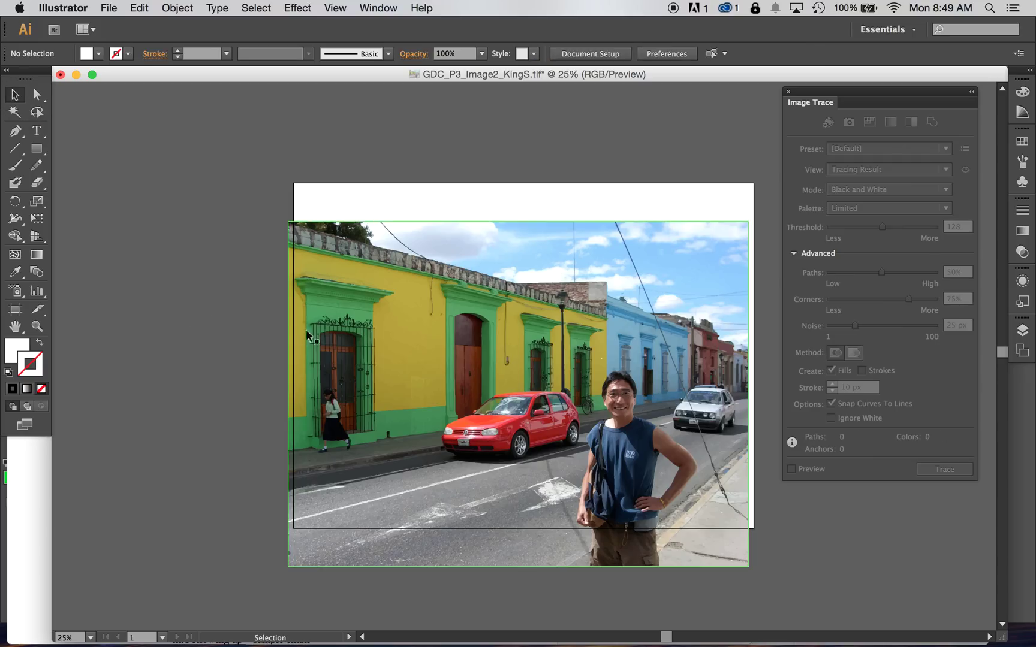
left_click(335, 315)
left_click_drag(348, 314, 353, 274)
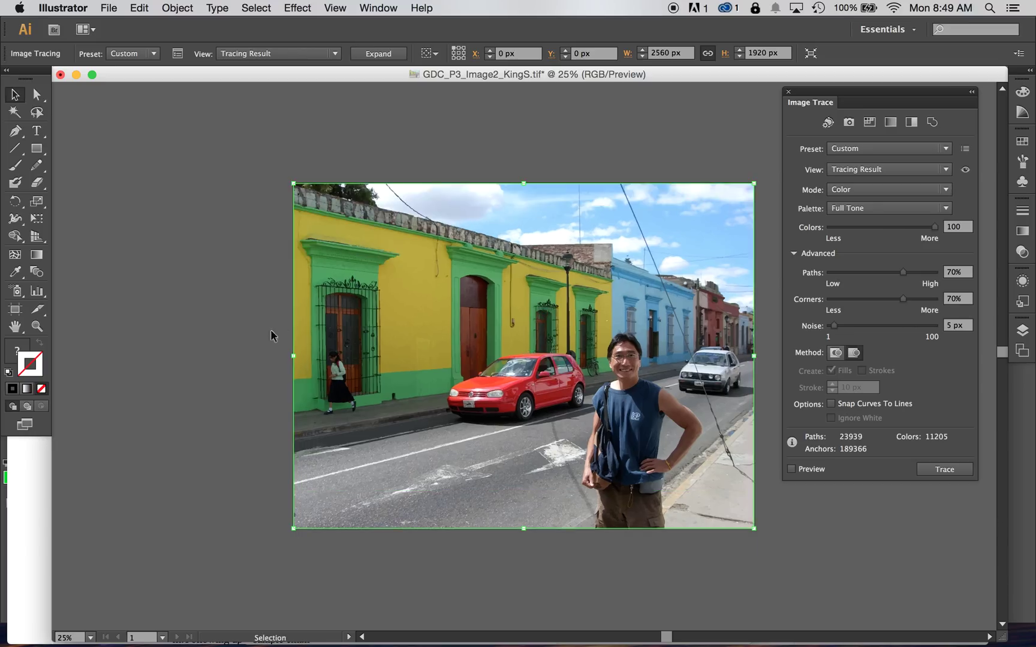
left_click(196, 391)
Step: Compare the tracing's appearance as a whole and close up, at magnifications up to 150%
key("super+1")
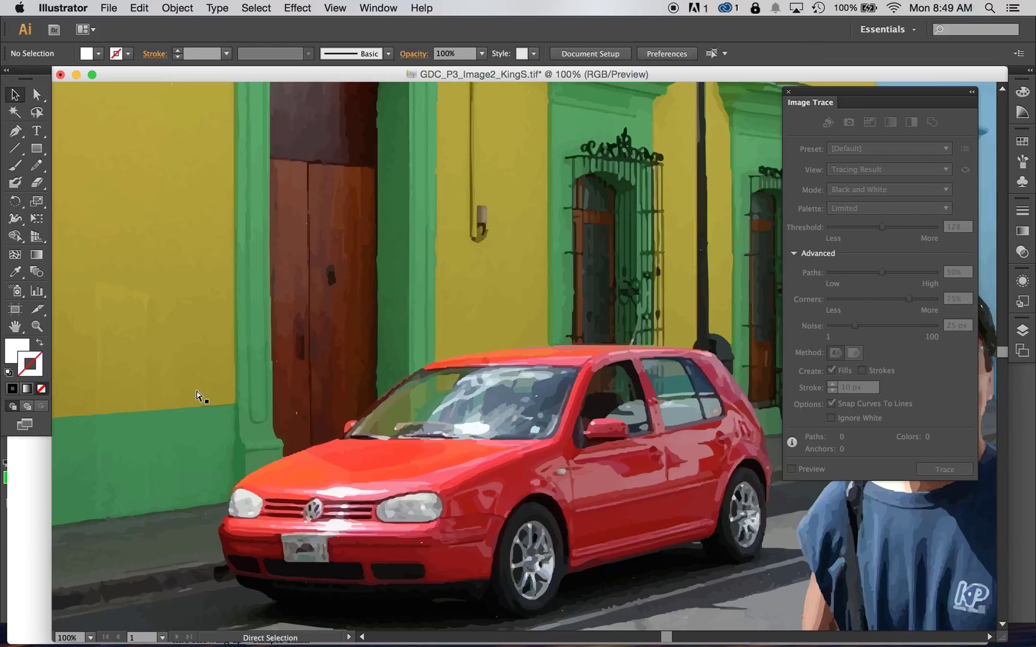
key("super+0")
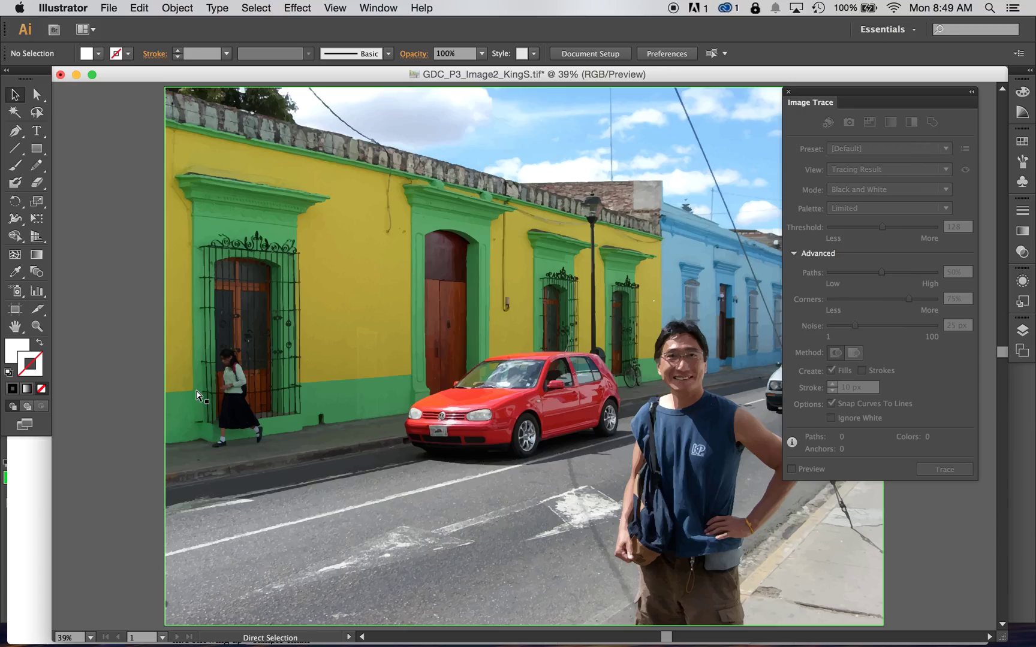
key("space")
left_click_drag(441, 258, 326, 267)
key("super+equal")
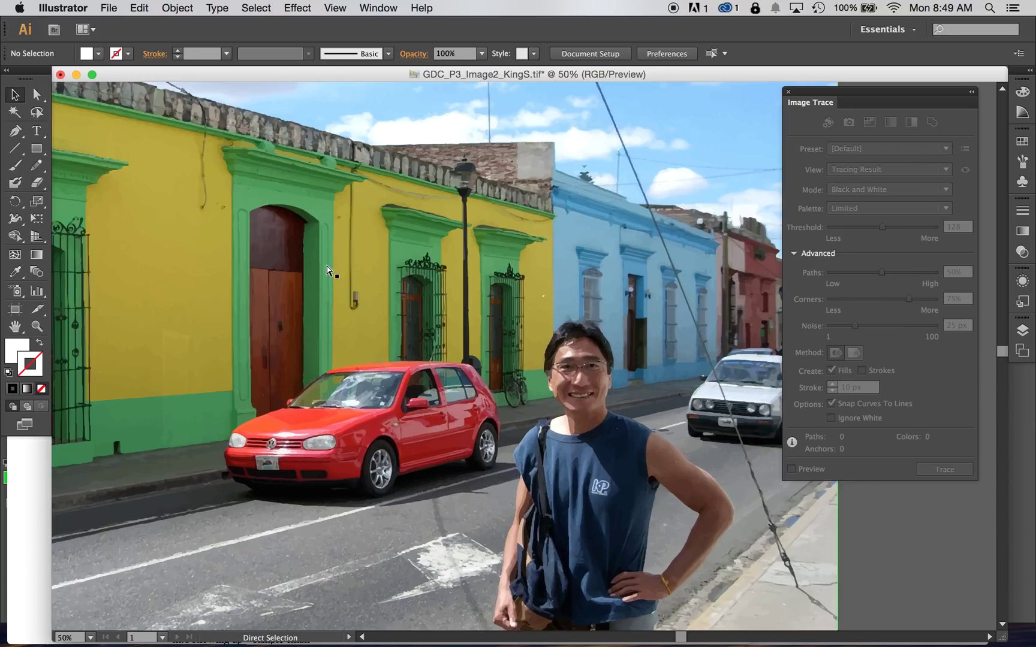
key("super+minus")
key("super+equal")
key("super+equal")
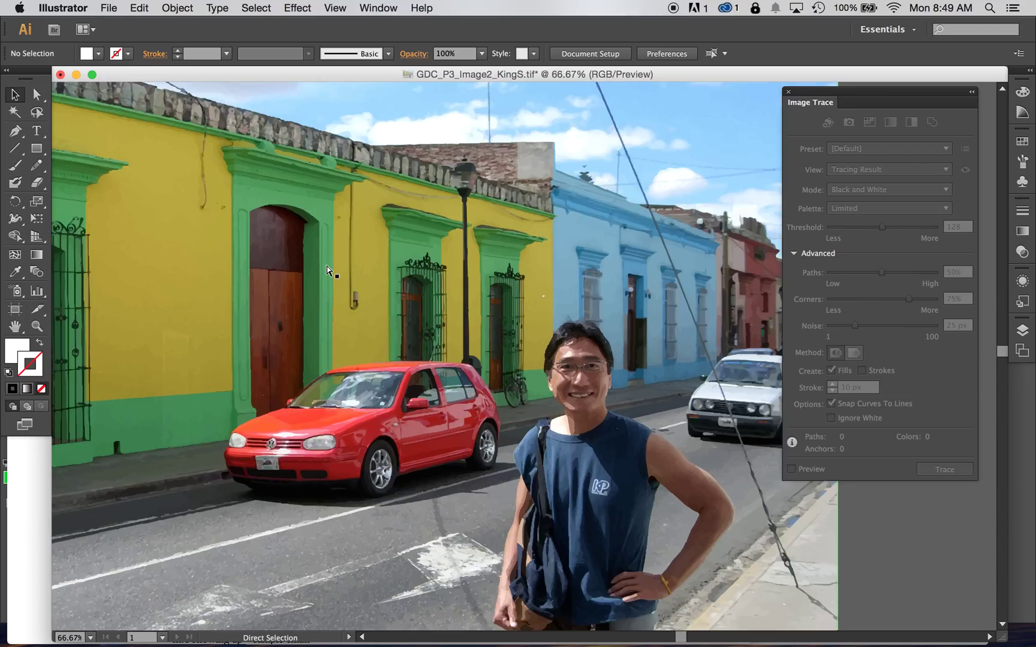
key("super+equal")
key("super+equal")
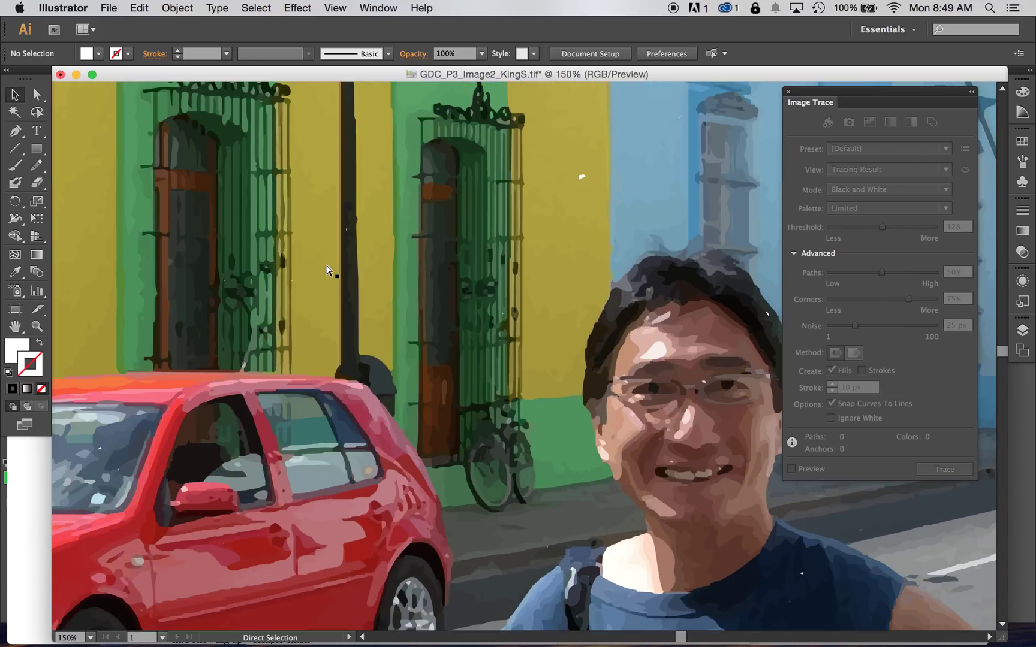
key("super+minus")
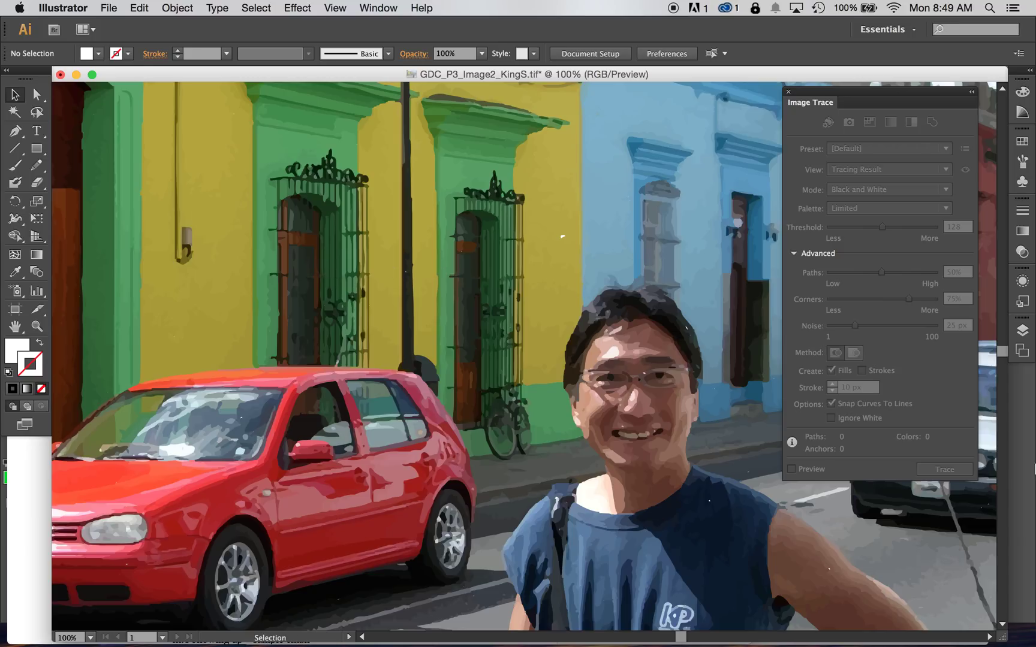
Step: Select the traced photo, set its Noise to 16 px and turn on the trace preview to apply it
left_click(727, 389)
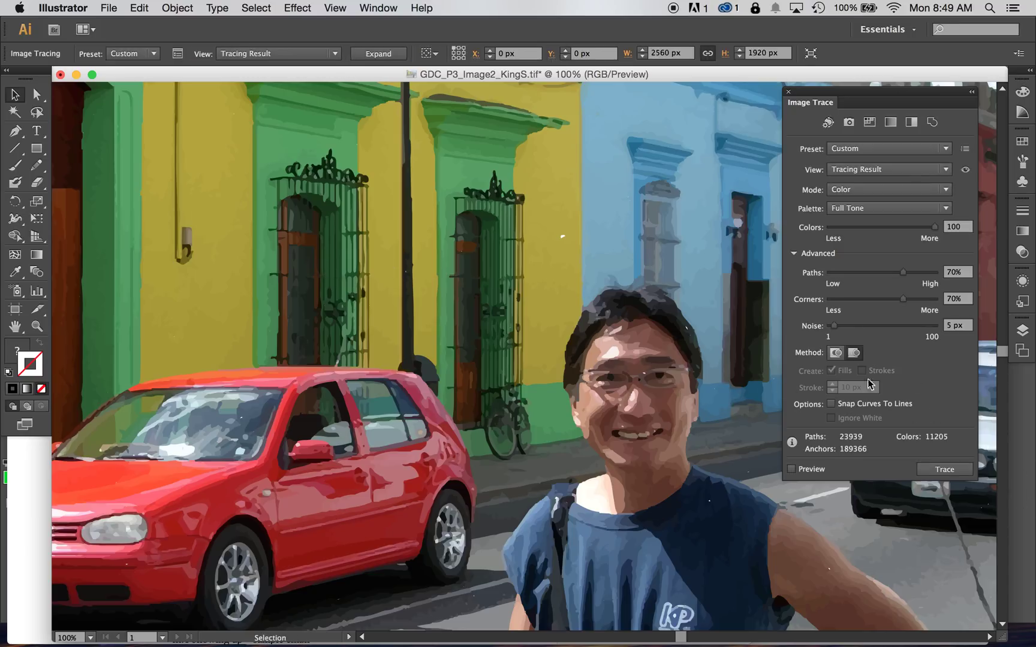
left_click_drag(834, 328, 852, 328)
mouse_move(854, 328)
left_mouse_down()
mouse_move(876, 327)
mouse_move(848, 339)
left_mouse_up()
left_click(791, 469)
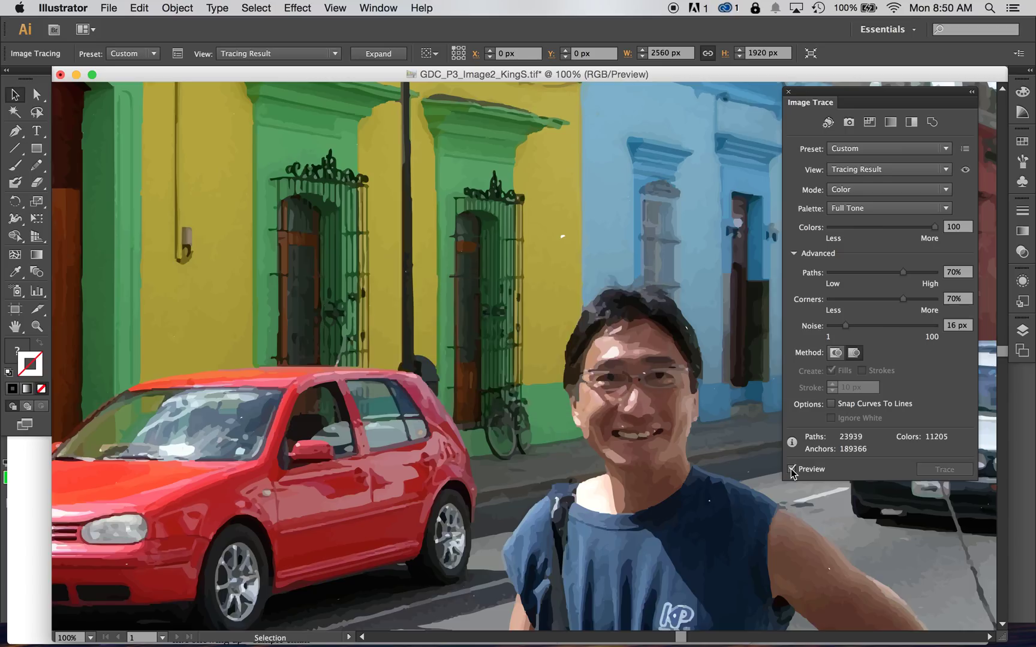
Step: Check the unexpanded tracing in Outline view and return to Preview view
key("super+minus")
key("super+minus")
key("super+minus")
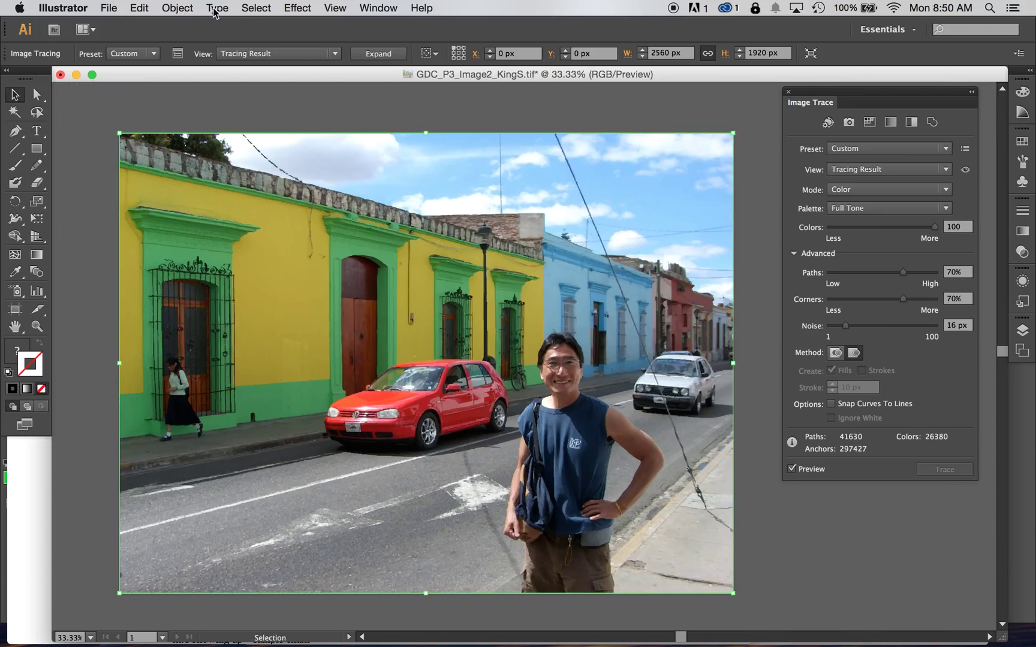
left_click_drag(293, 6, 337, 27)
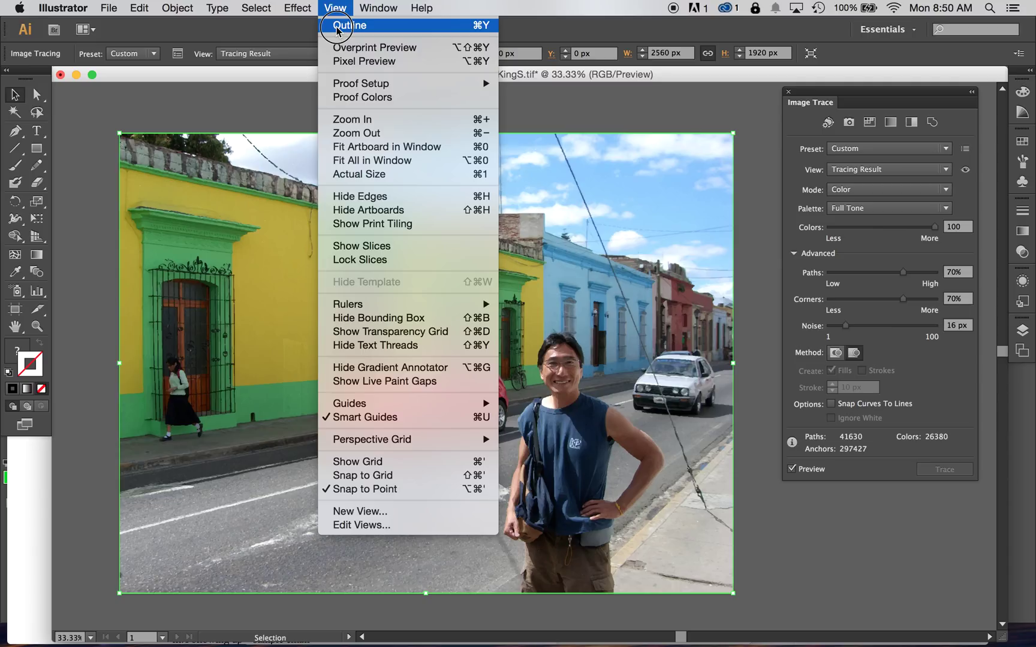
left_click_drag(337, 27, 337, 26)
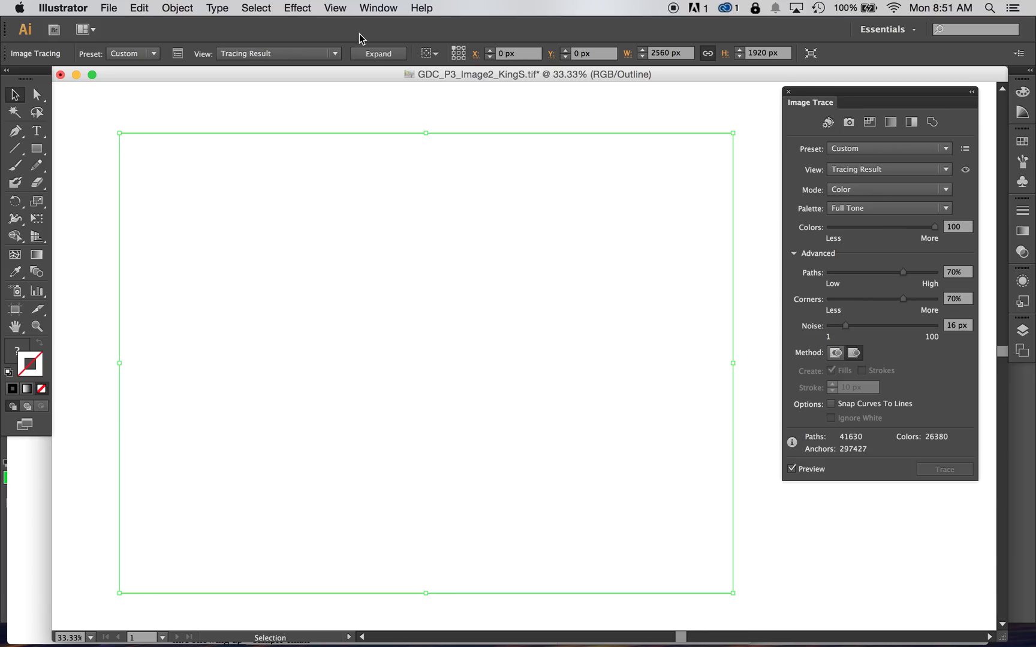
key("super+y")
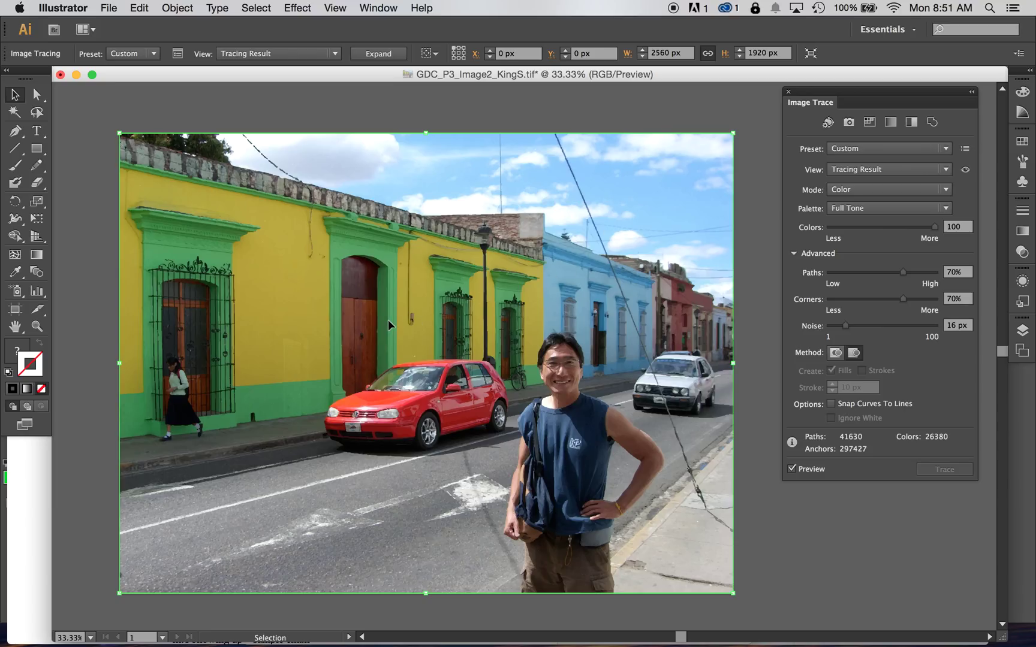
Step: Expand the tracing object into editable vector paths and deselect the resulting group
key("super+1")
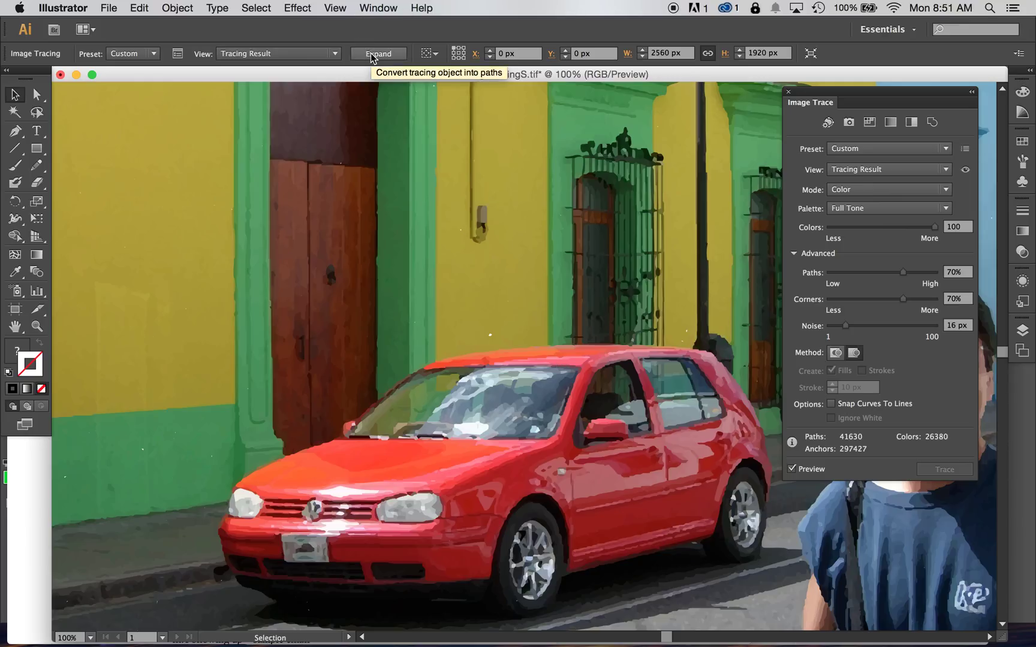
key("super+0")
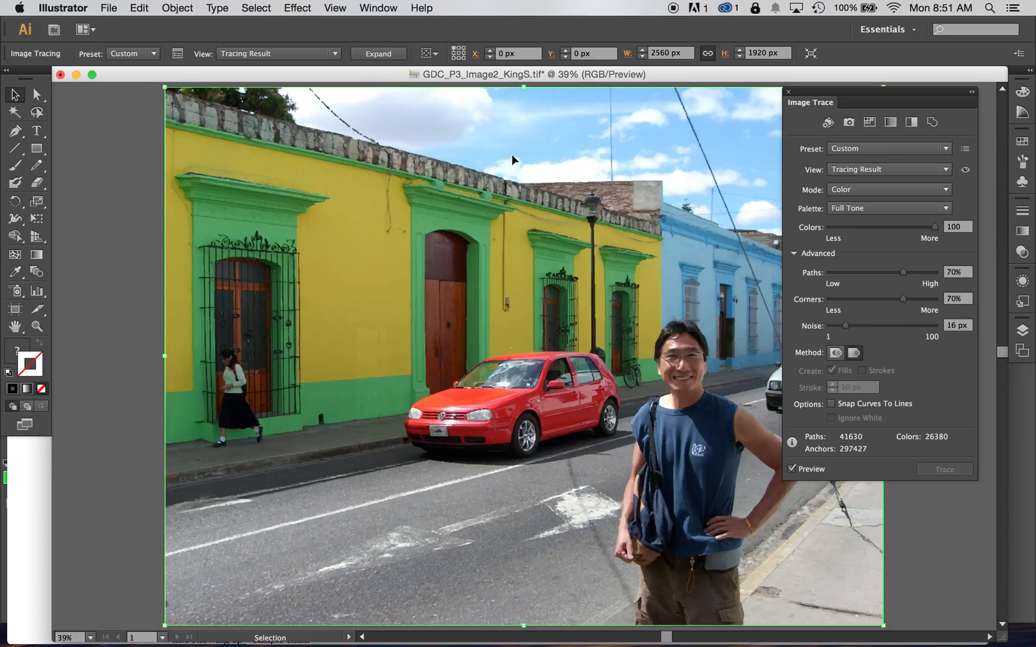
left_click(378, 55)
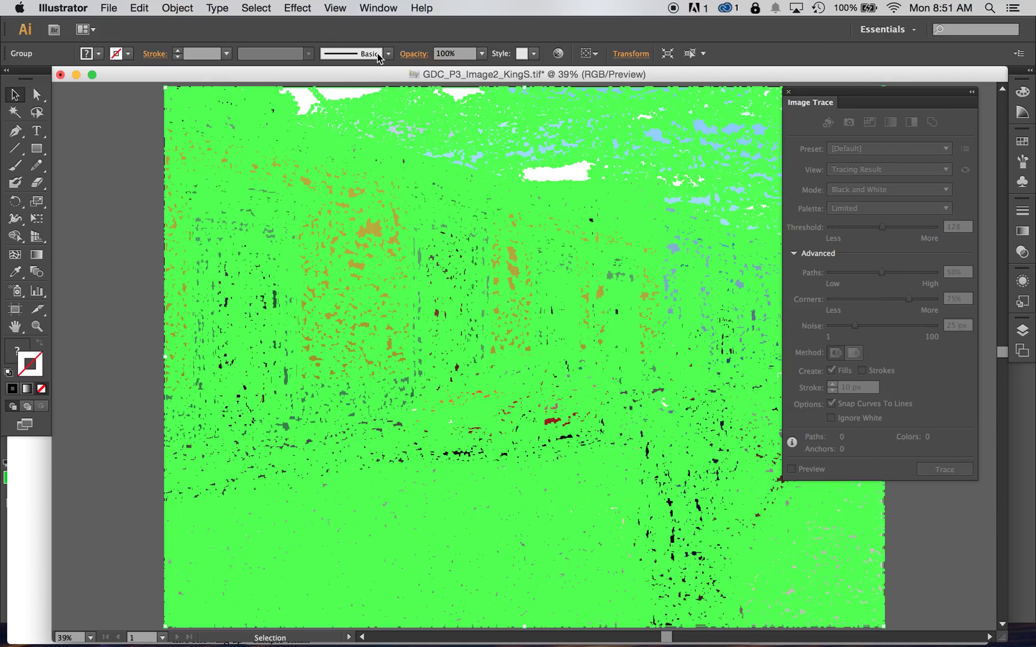
left_click(114, 256)
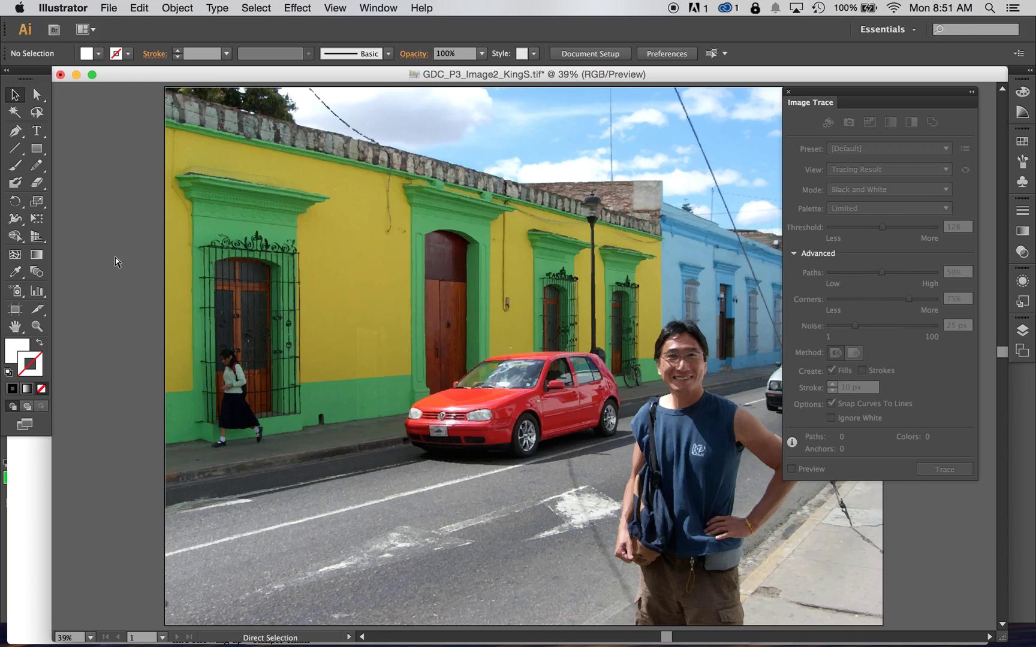
Step: Examine the expanded paths around the car, windows and man's face in Outline view up to 150%, and return to Preview view
key("super+y")
key("space")
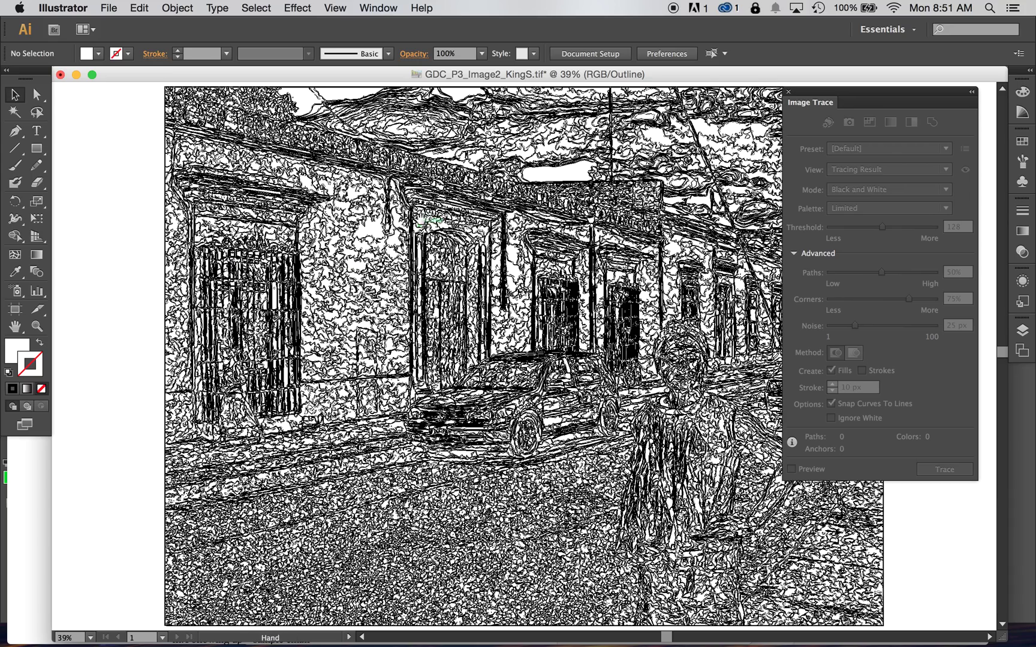
left_click_drag(437, 217, 332, 232)
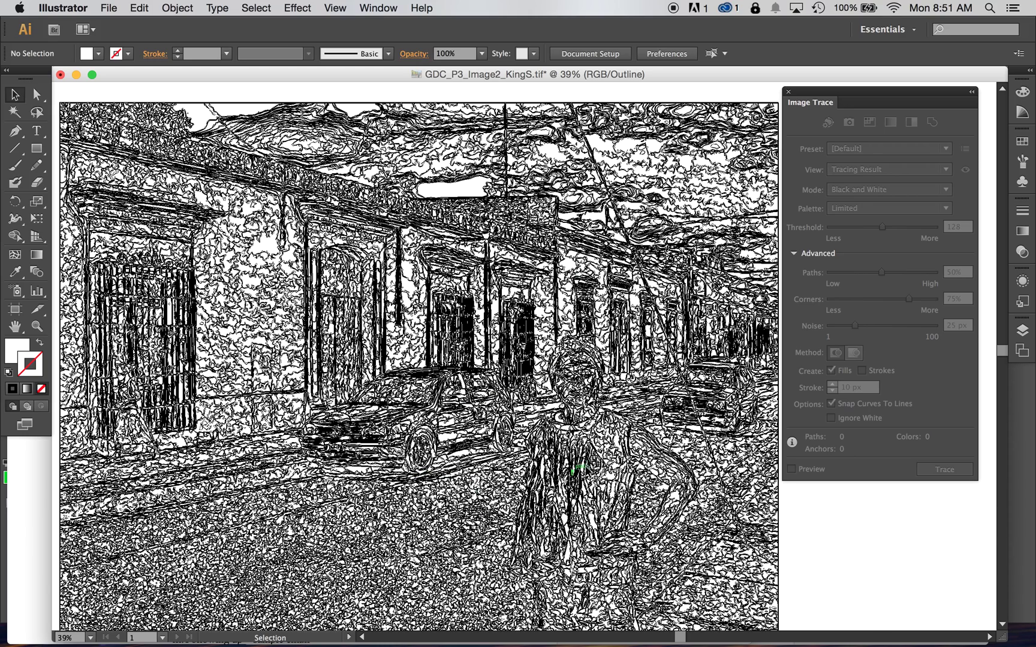
key("super+1")
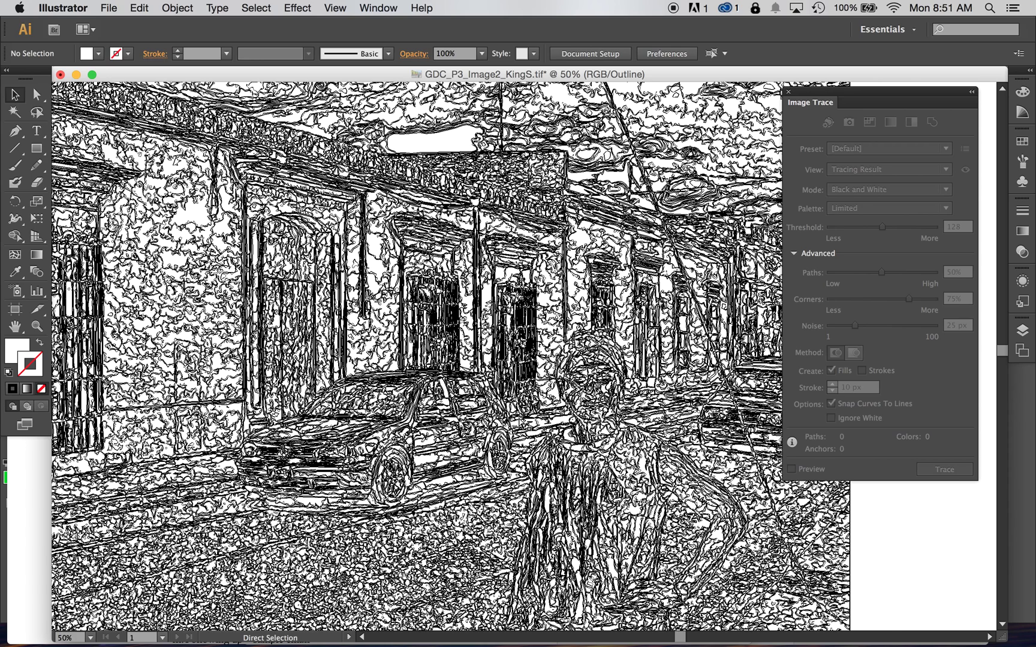
key("super+equal")
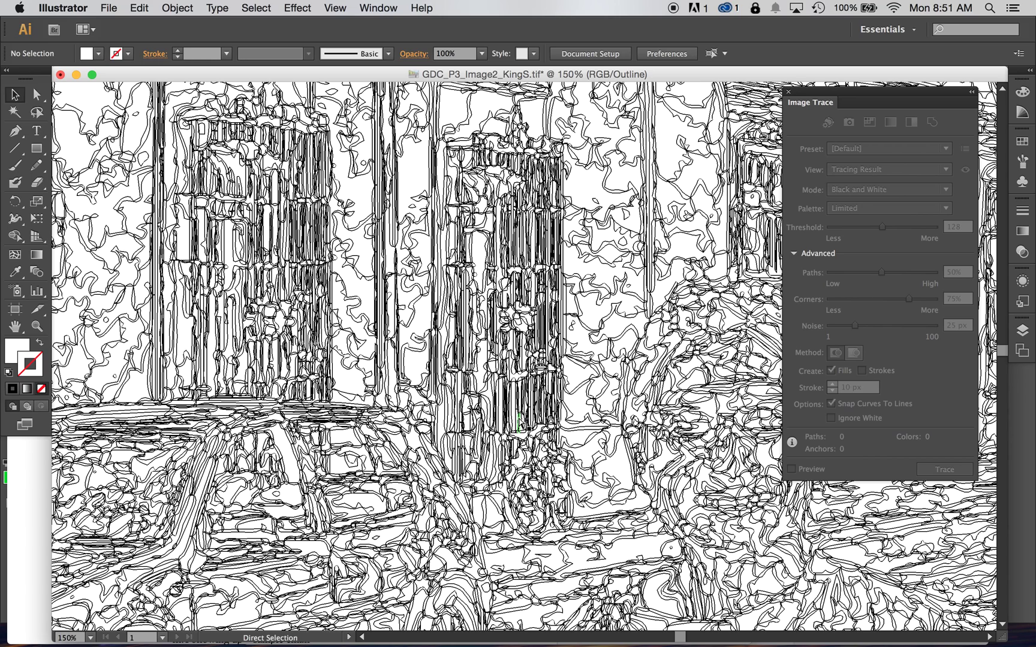
left_click_drag(579, 390, 440, 250)
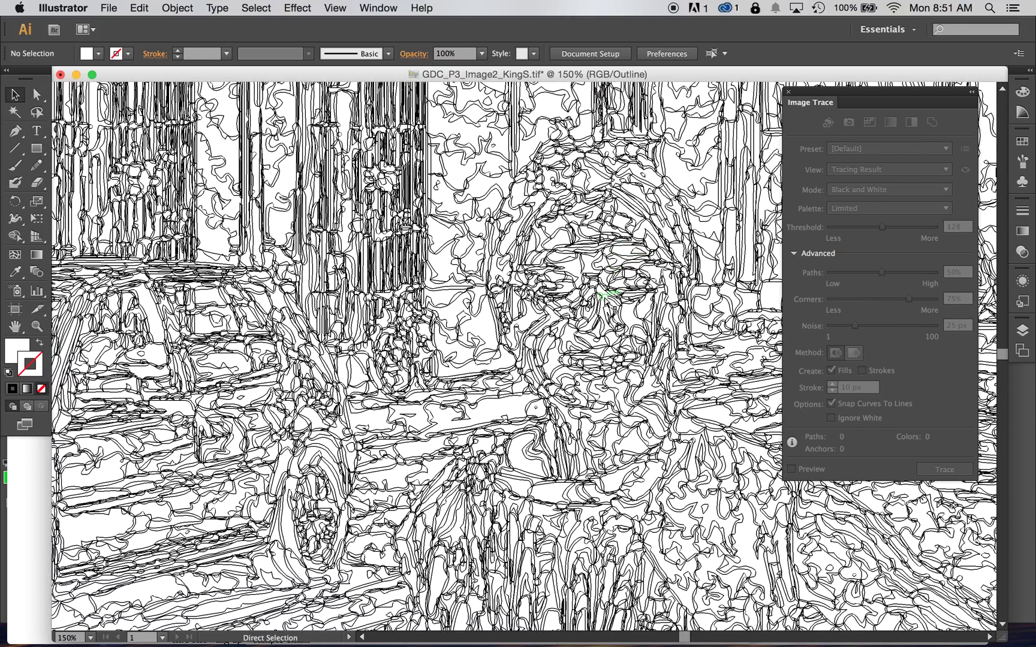
key("super+y")
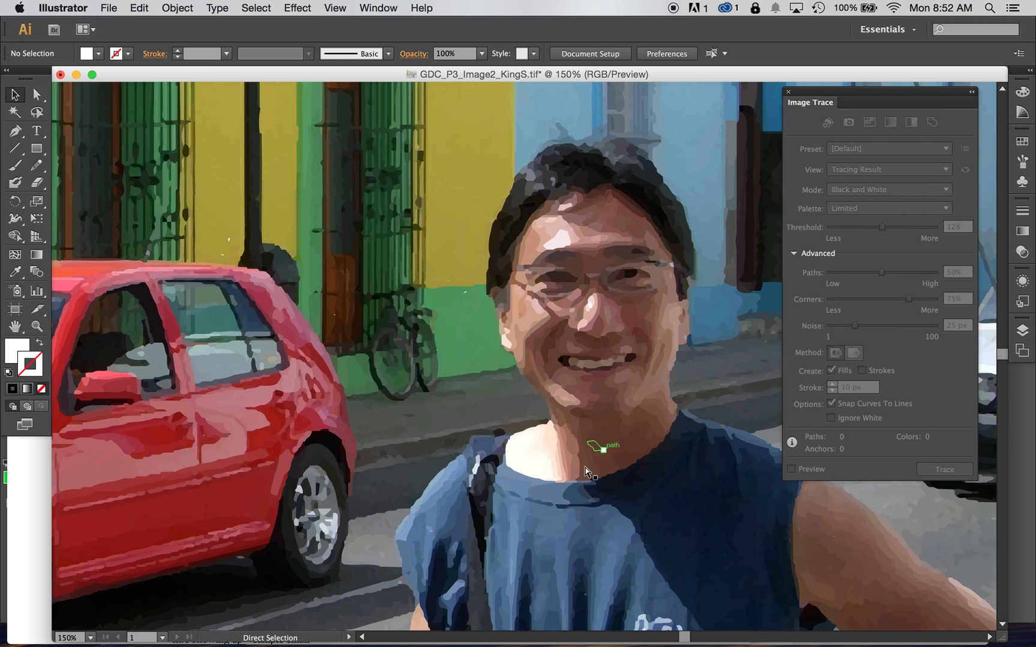
Step: Check the expanded paths around the car and man in Outline view, return to Preview view and show the whole artboard at 33.33%
key("super+y")
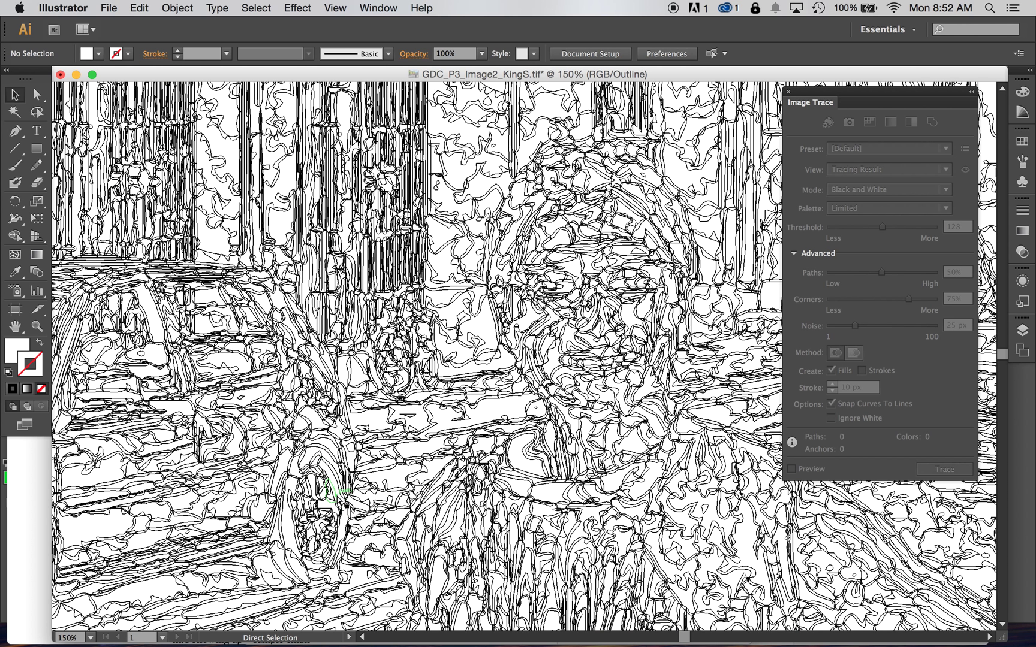
key("super+y")
key("super+minus")
key("super+minus")
key("super+minus")
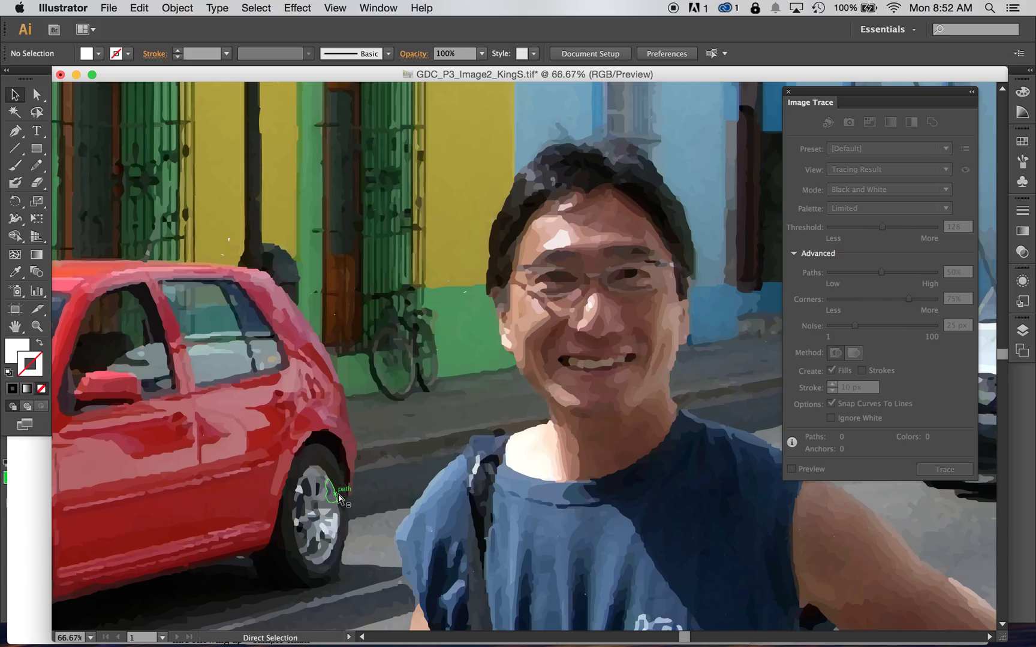
key("super+minus")
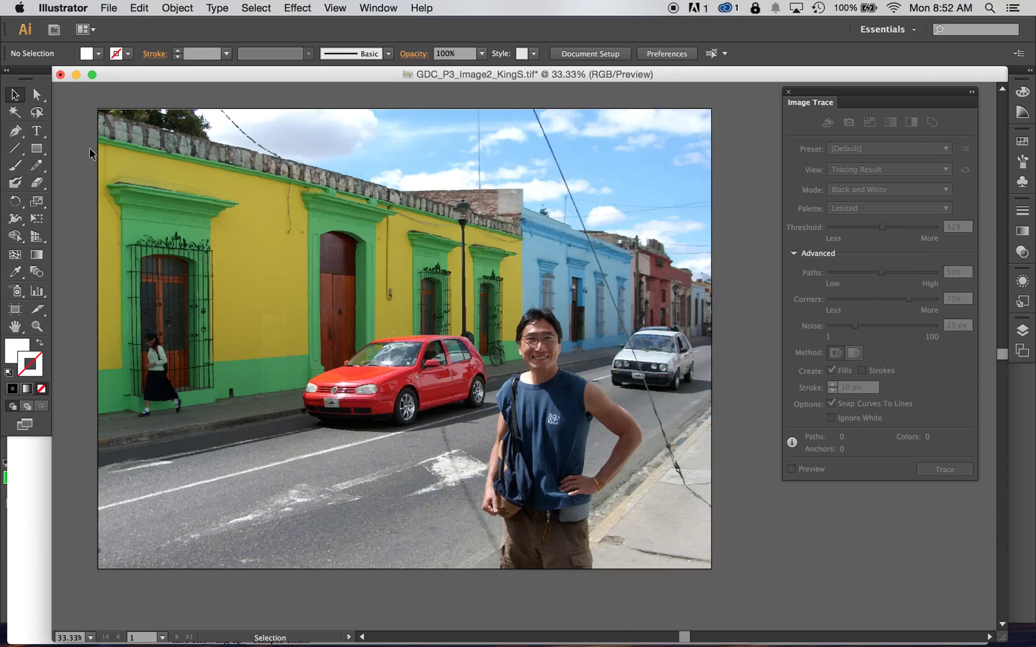
Step: Start saving the artwork as a new file, setting the image number in its name to 3 and removing the extra ".tif" before ".ai"
left_click(108, 8)
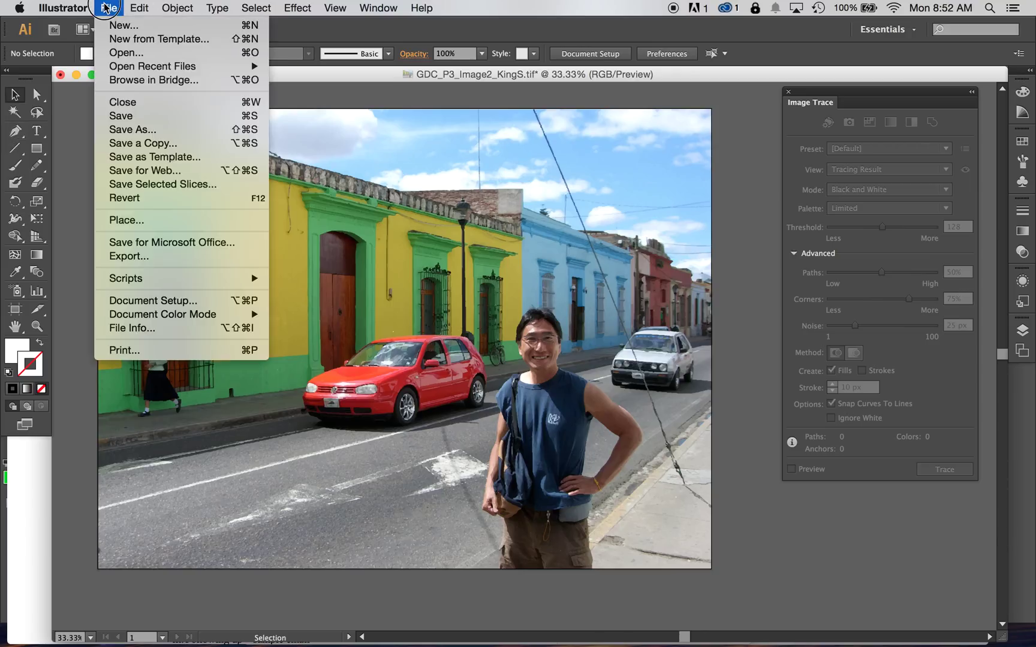
left_click(133, 130)
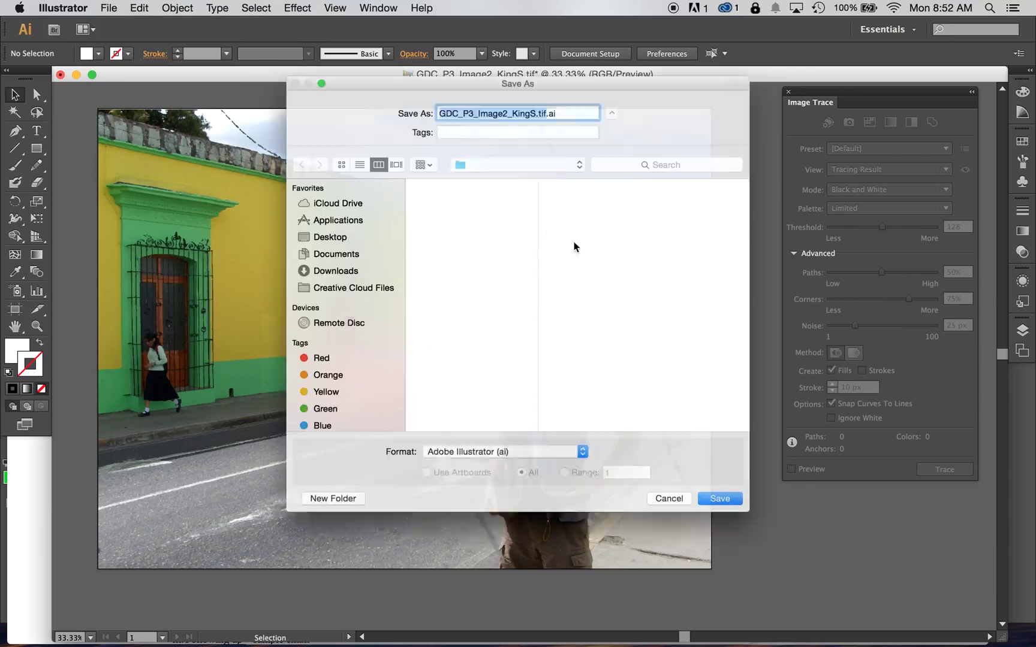
left_click(507, 95)
key("BackSpace")
type("3")
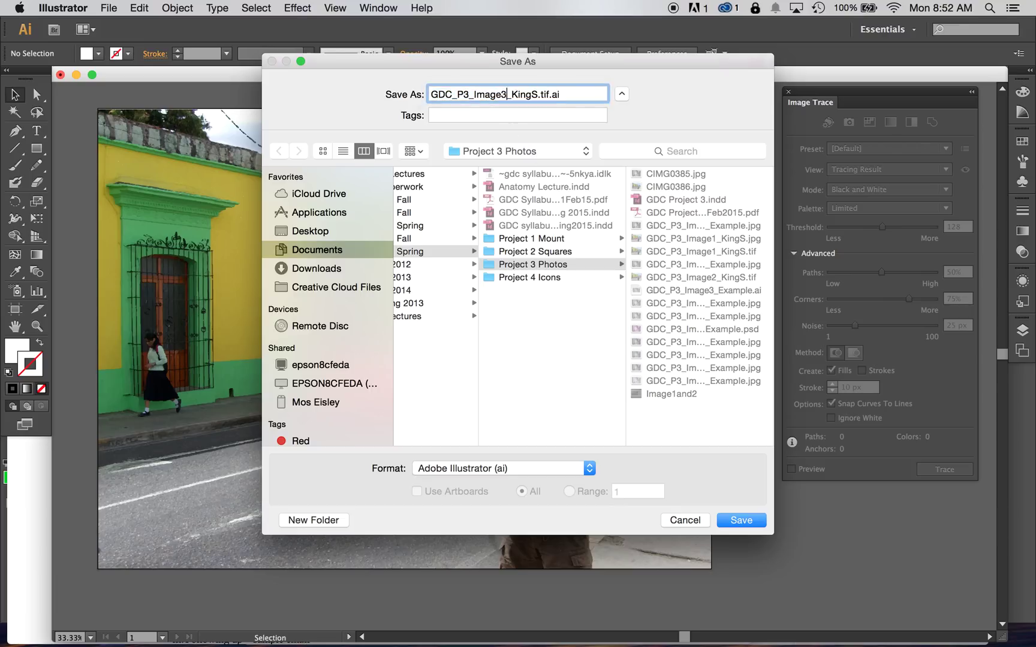
left_click(549, 94)
key("BackSpace")
key("BackSpace")
key("BackSpace")
key("BackSpace")
Step: Save the file in the Project 3 Photos folder in Adobe Illustrator (ai) format, accepting the Illustrator CS6 version options
left_click(538, 470)
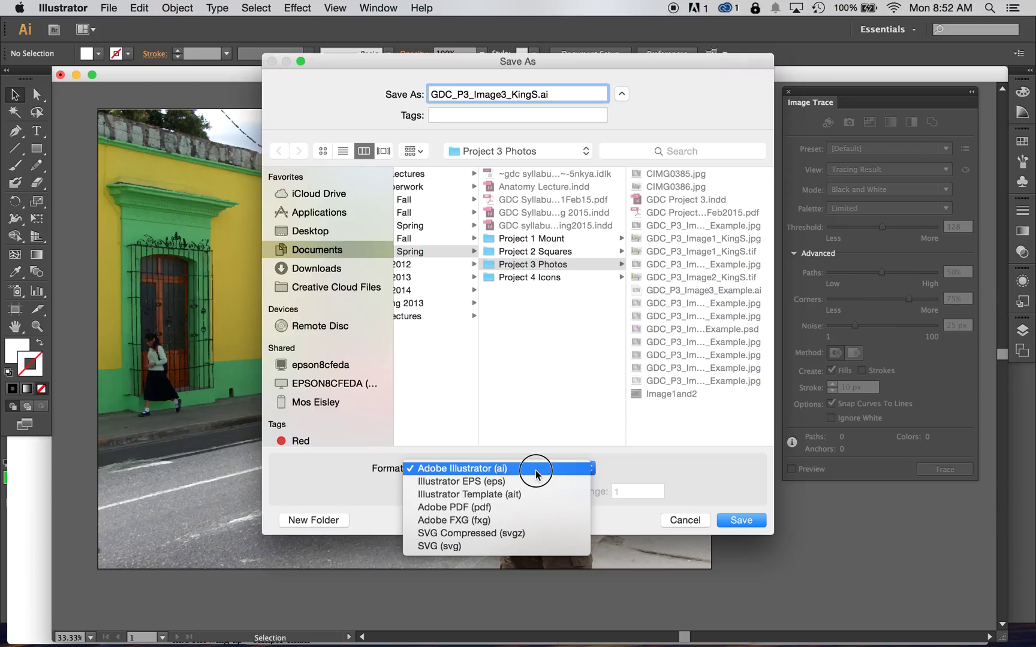
left_click(535, 474)
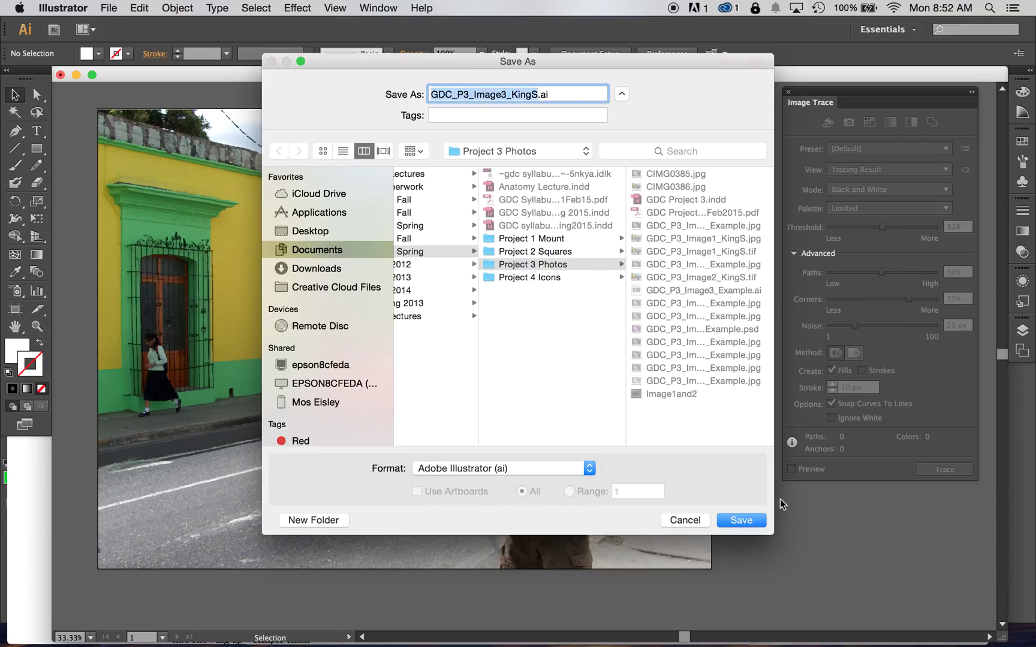
left_click(741, 520)
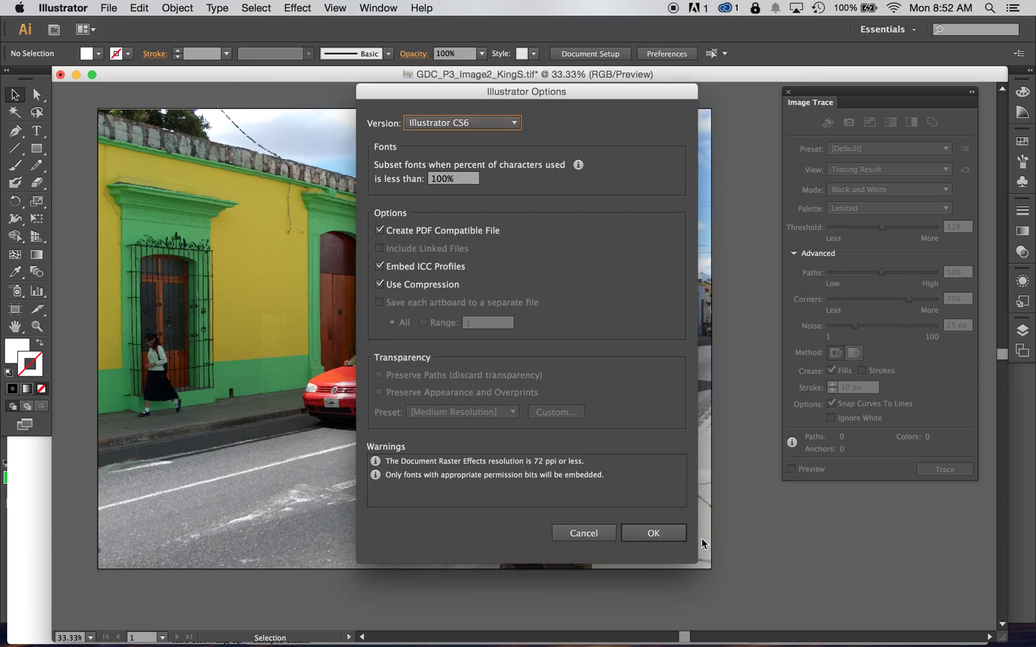
left_click(660, 537)
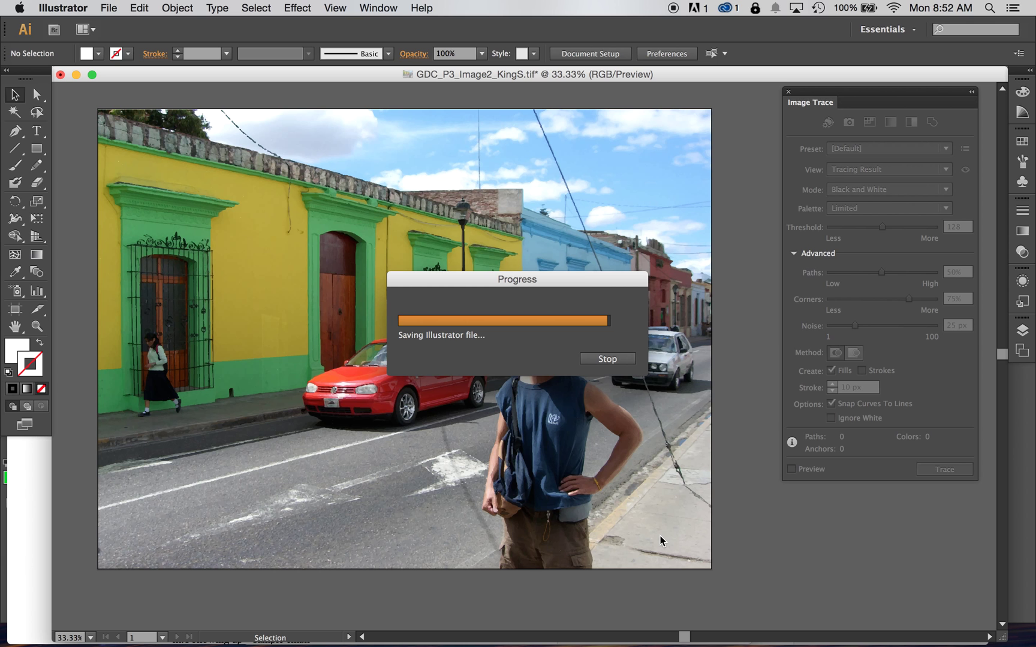
Step: Compare the whole saved artwork in Outline and Preview views, ending in Preview view
key("super+y")
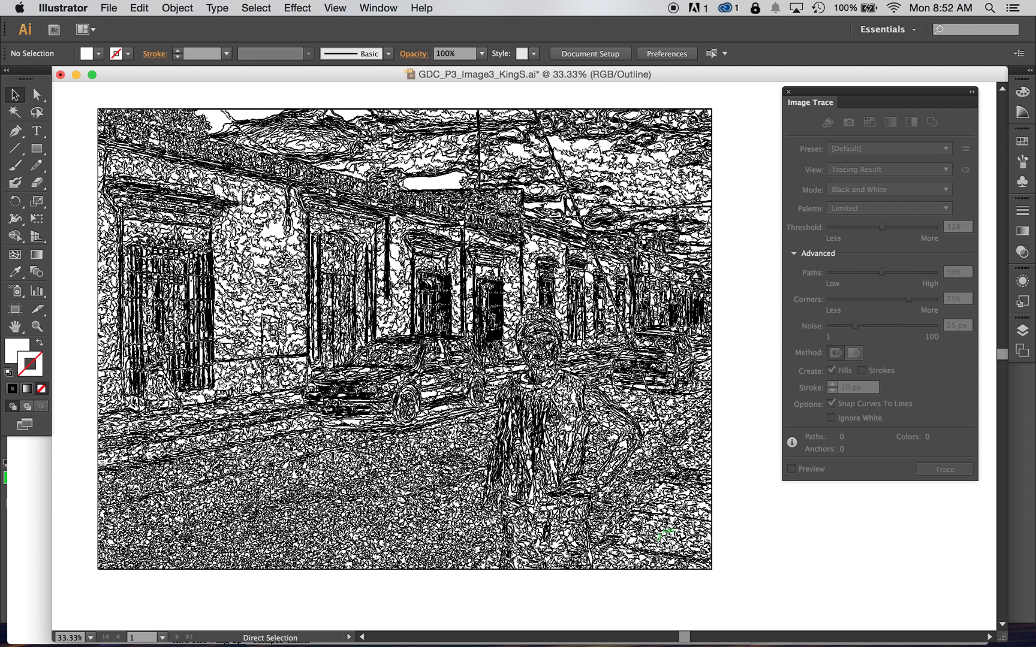
key("super+y")
key("super+y")
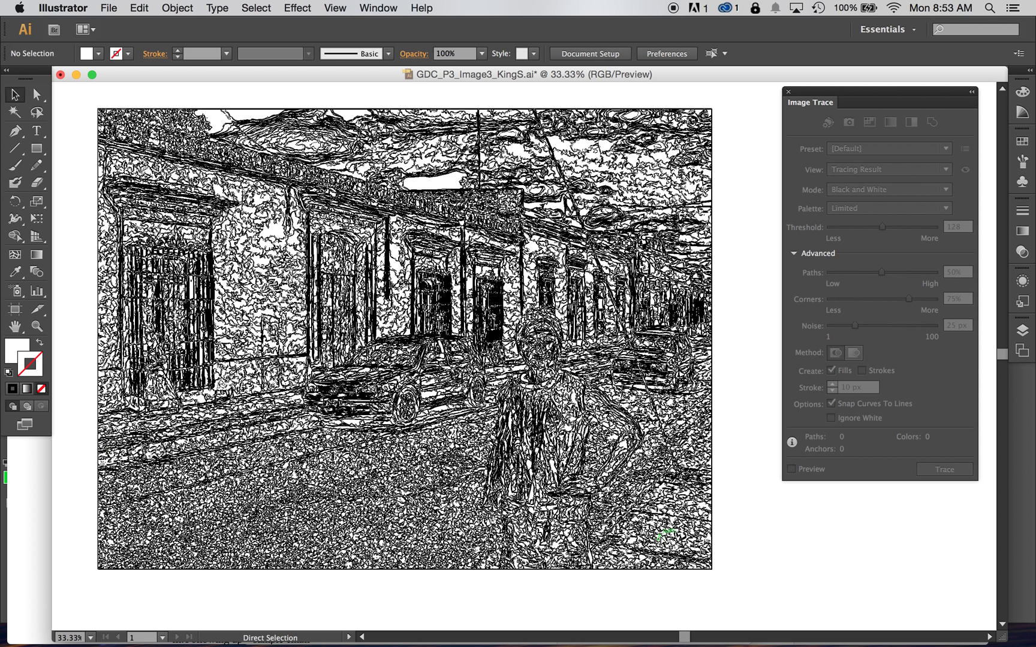
key("super+y")
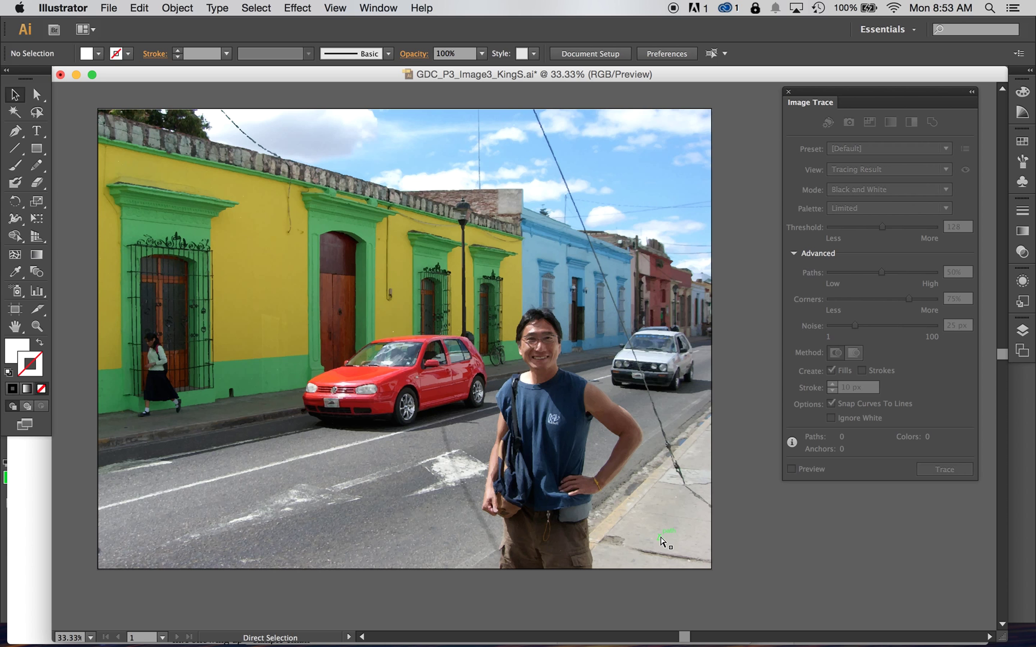
key("super+y")
key("super+y")
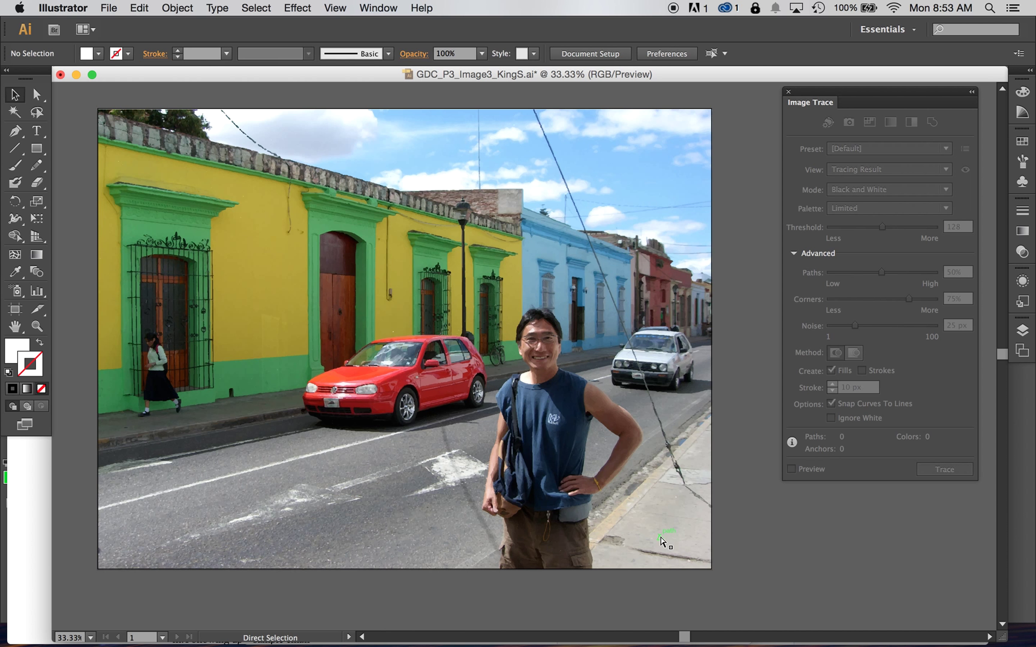